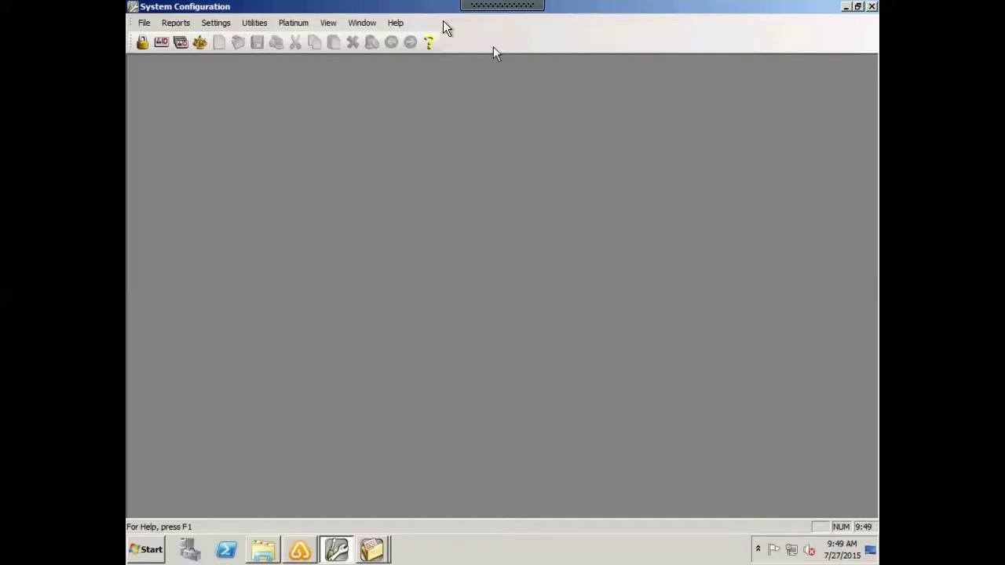
# Step: Open the System Configuration help topics and display the Command Line Options entry from the index
pyautogui.click(398, 26)
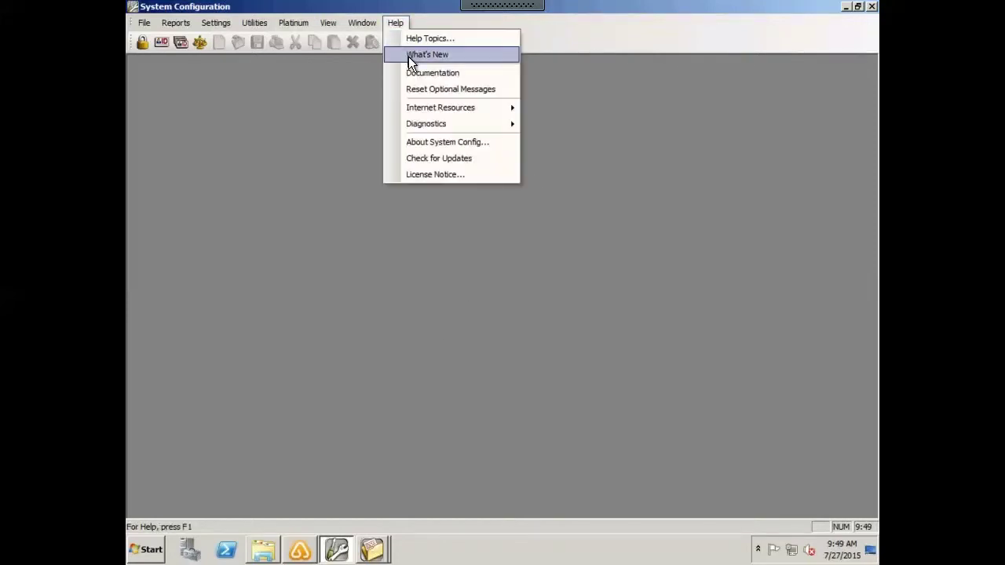
pyautogui.click(416, 37)
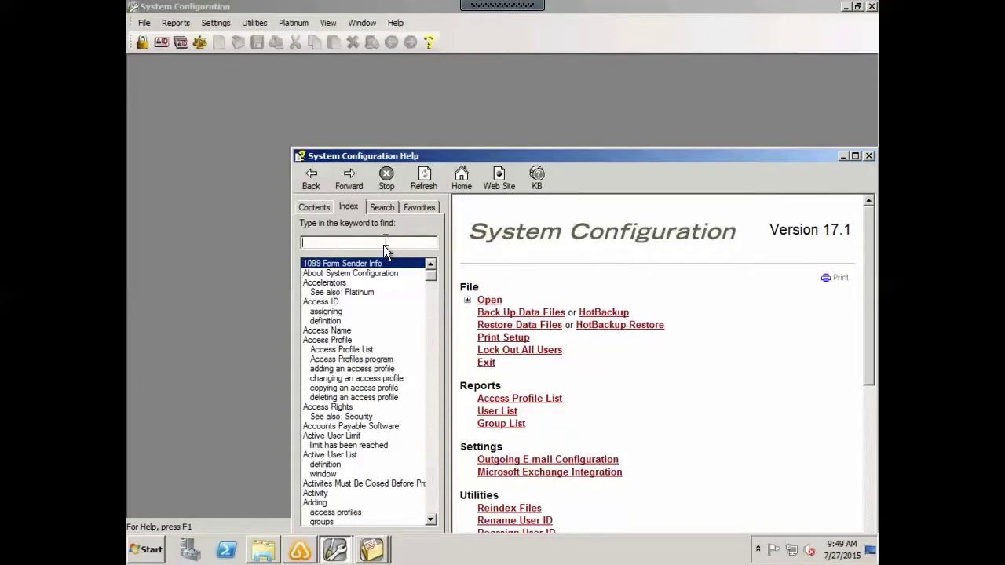
pyautogui.write('command')
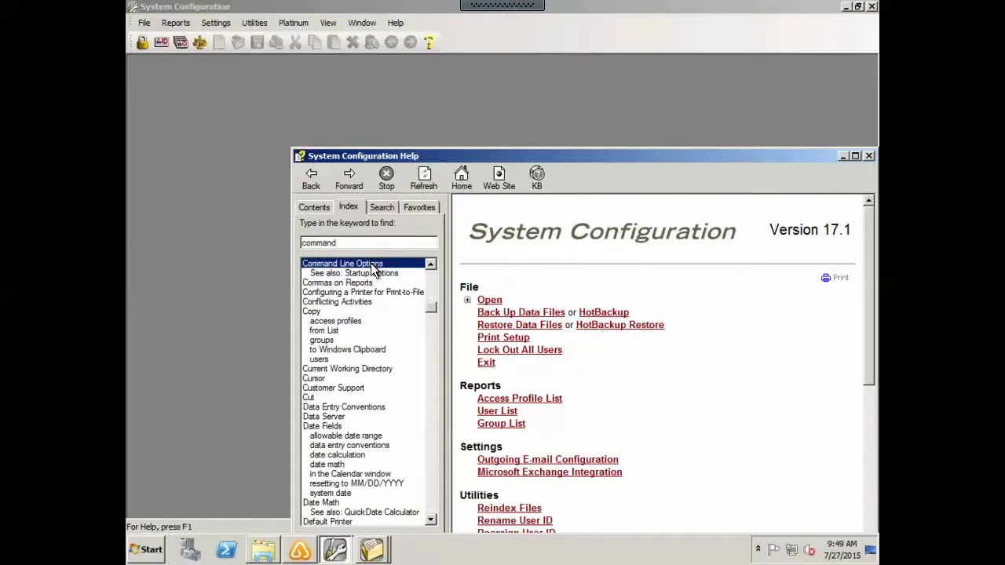
pyautogui.doubleClick(371, 264)
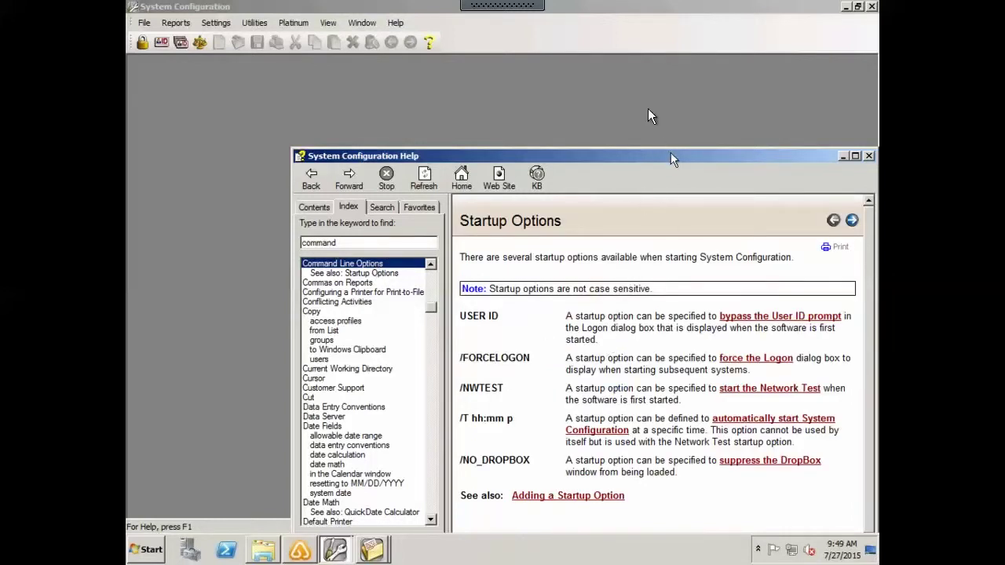
pyautogui.moveTo(637, 153); pyautogui.dragTo(595, 99)
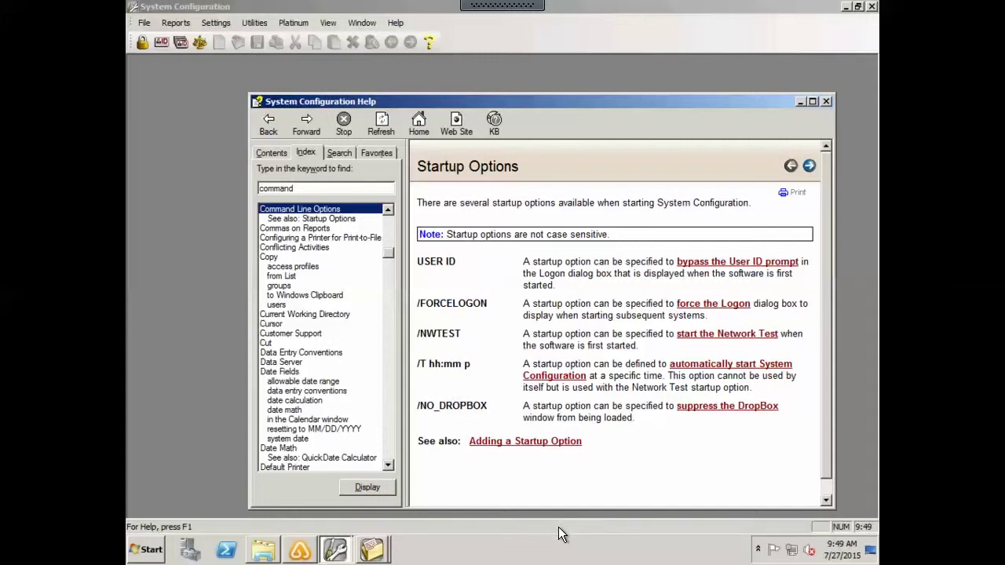
# Step: Switch to PracticeMaster Help and look up the Command Line Options entry in its index
pyautogui.hotkey('alt', 'Tab')
pyautogui.hotkey('alt', 'Tab')
pyautogui.hotkey('alt', 'Tab')
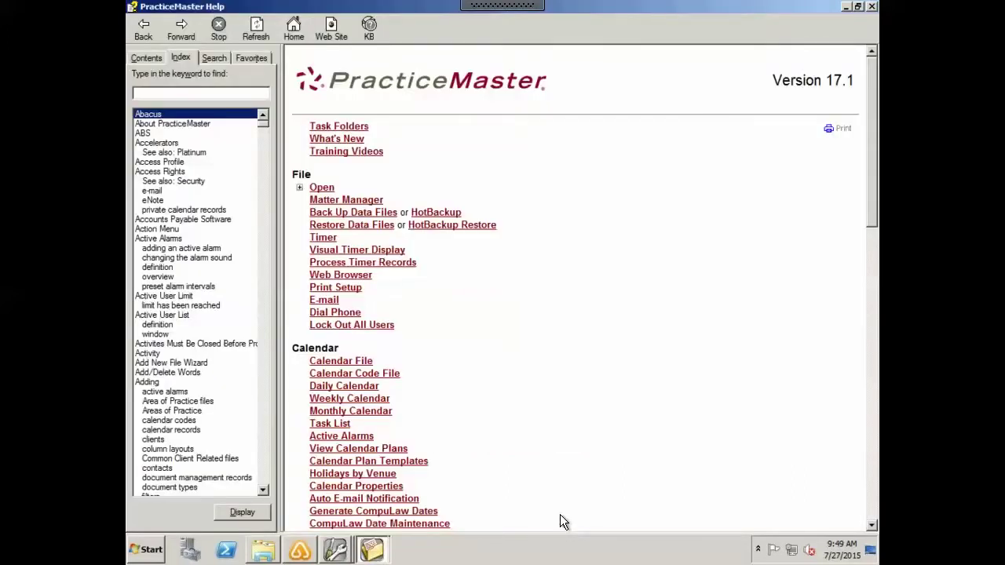
pyautogui.click(150, 89)
pyautogui.write('command')
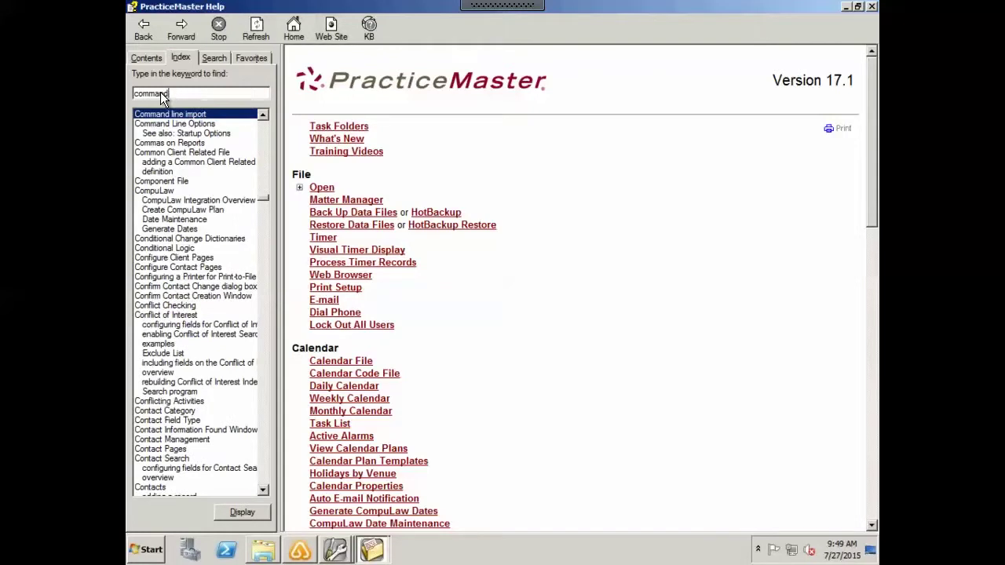
pyautogui.doubleClick(183, 124)
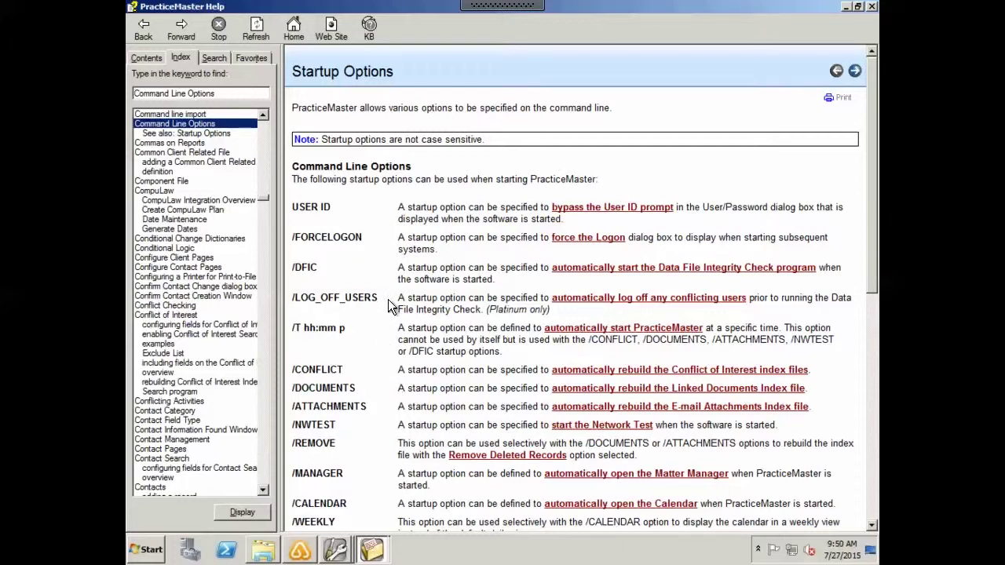
# Step: Examine the /LOG_OFF_USERS, /DOCUMENTS and /DFIC entries on the PracticeMaster Startup Options page
pyautogui.moveTo(379, 303); pyautogui.dragTo(282, 298)
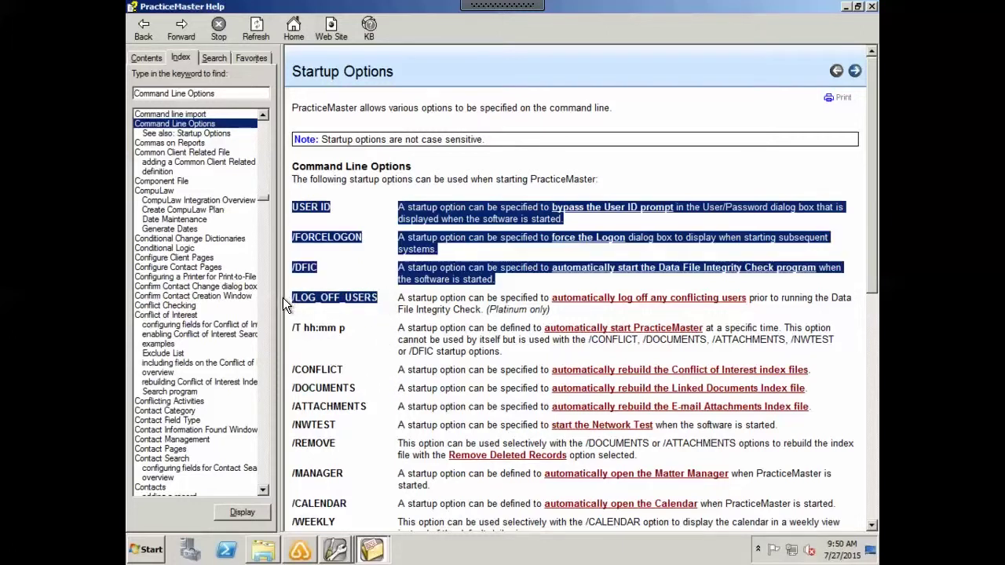
pyautogui.click(313, 299)
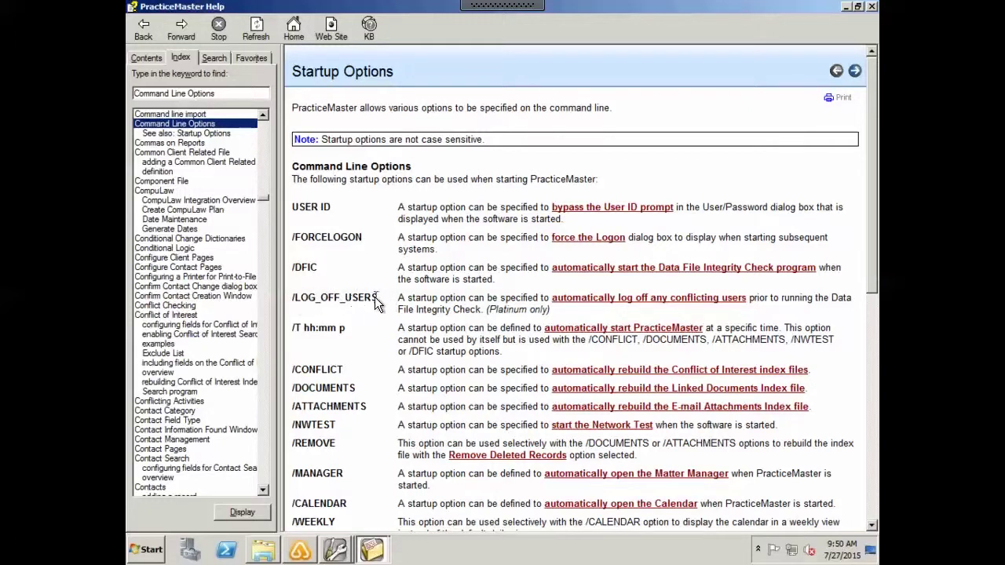
pyautogui.moveTo(373, 297); pyautogui.dragTo(309, 296)
pyautogui.click(389, 302)
pyautogui.moveTo(357, 391); pyautogui.dragTo(301, 388)
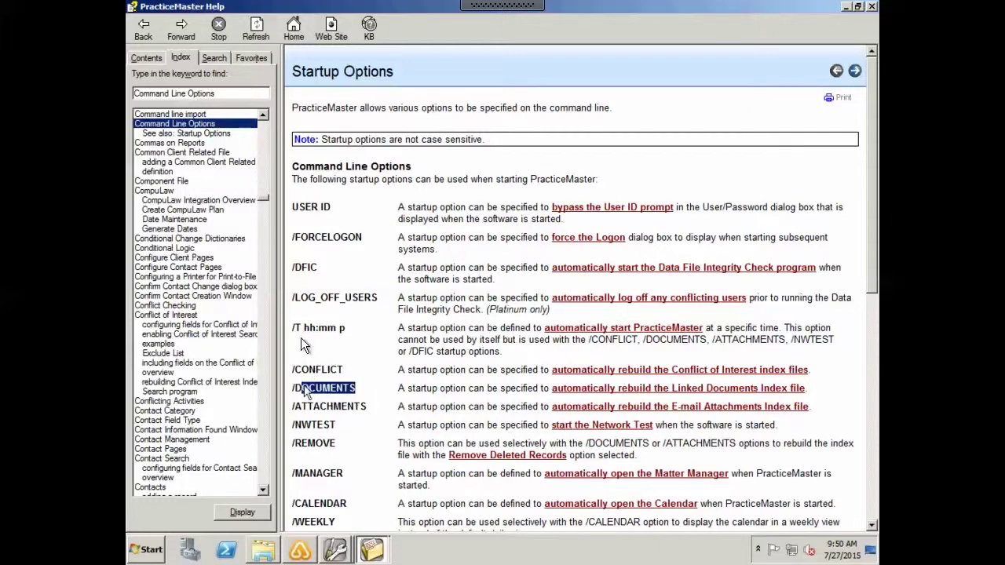
pyautogui.moveTo(294, 267); pyautogui.dragTo(313, 276)
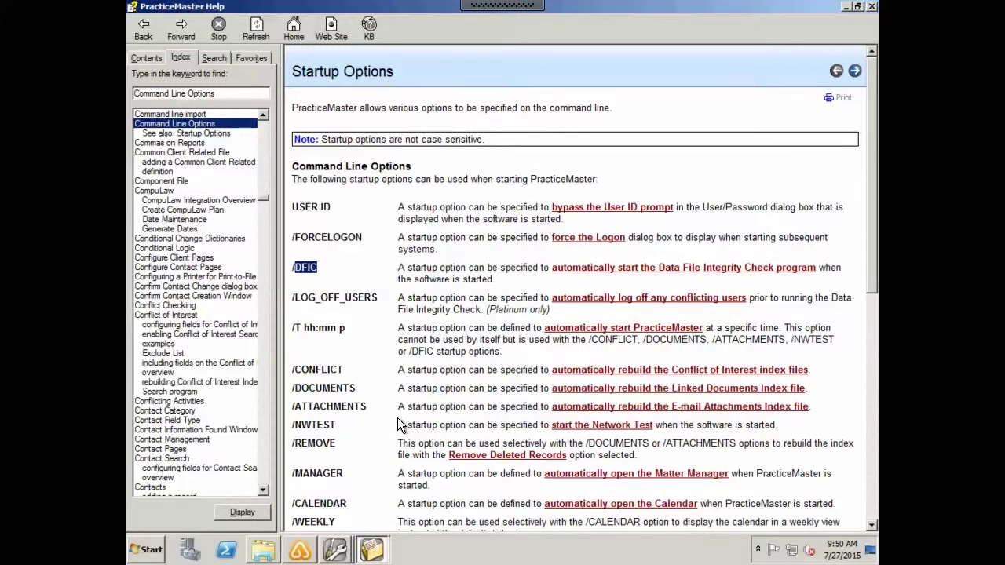
# Step: Switch to the Windows Explorer window with the Batches folder
pyautogui.click(265, 549)
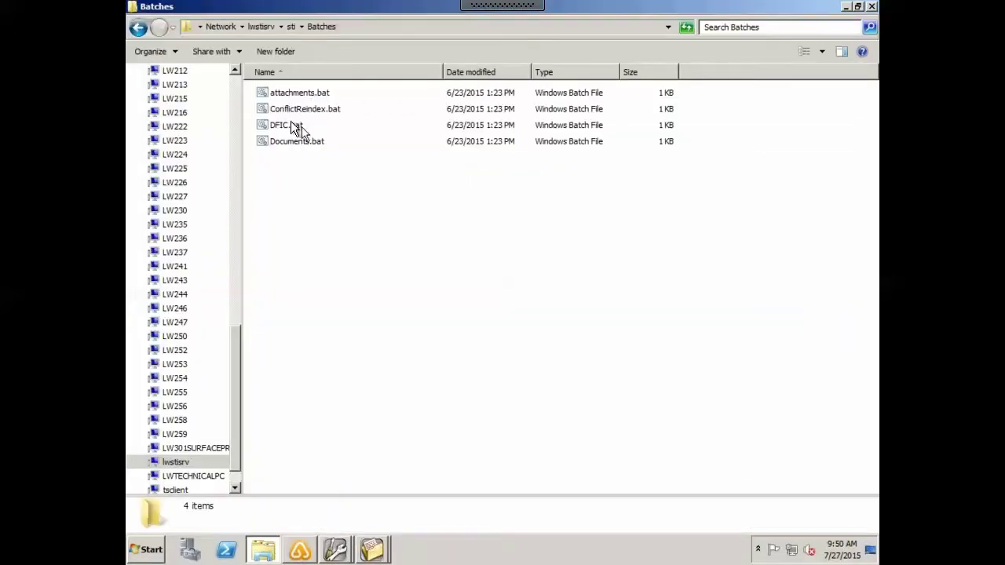
pyautogui.rightClick(290, 123)
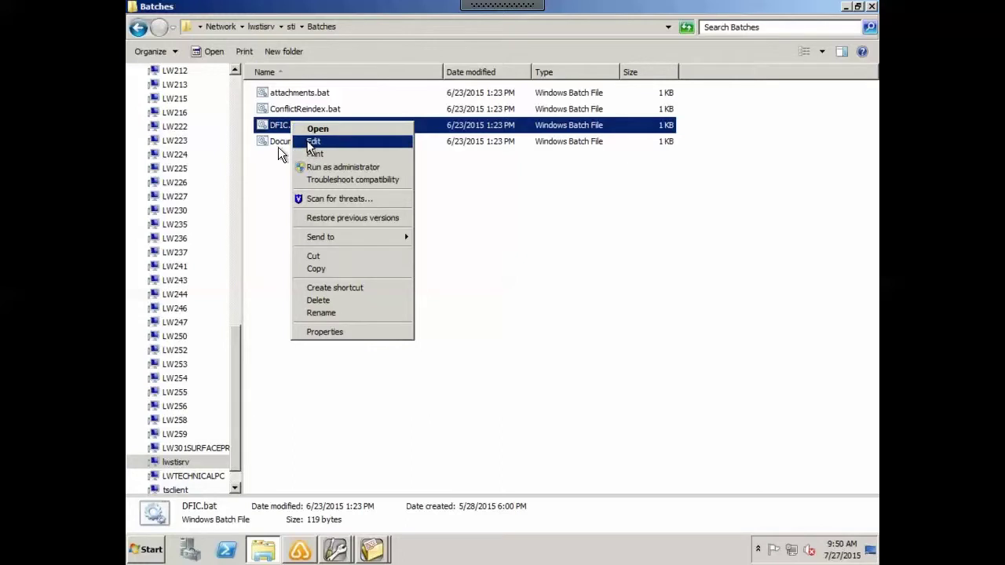
pyautogui.click(261, 218)
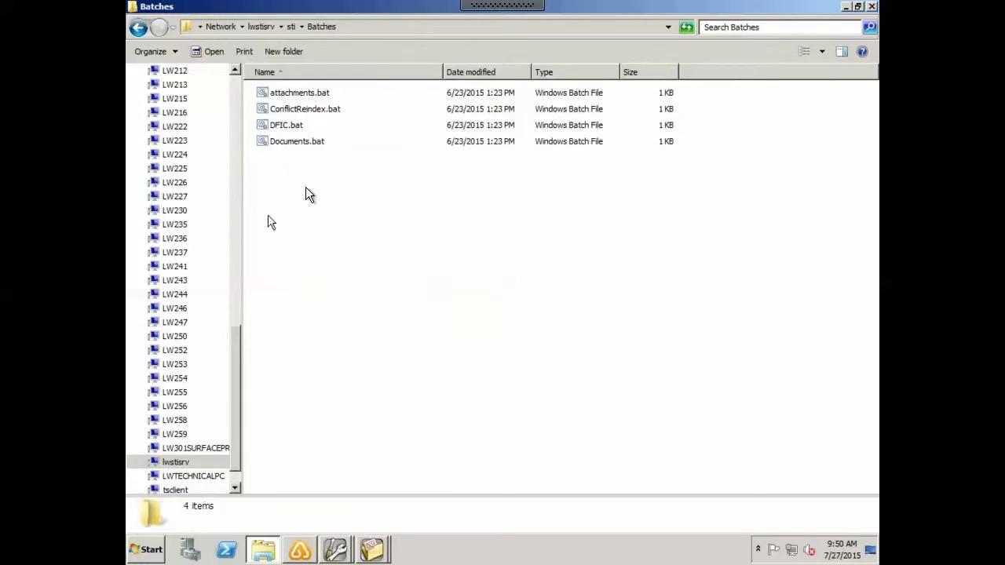
pyautogui.click(291, 130)
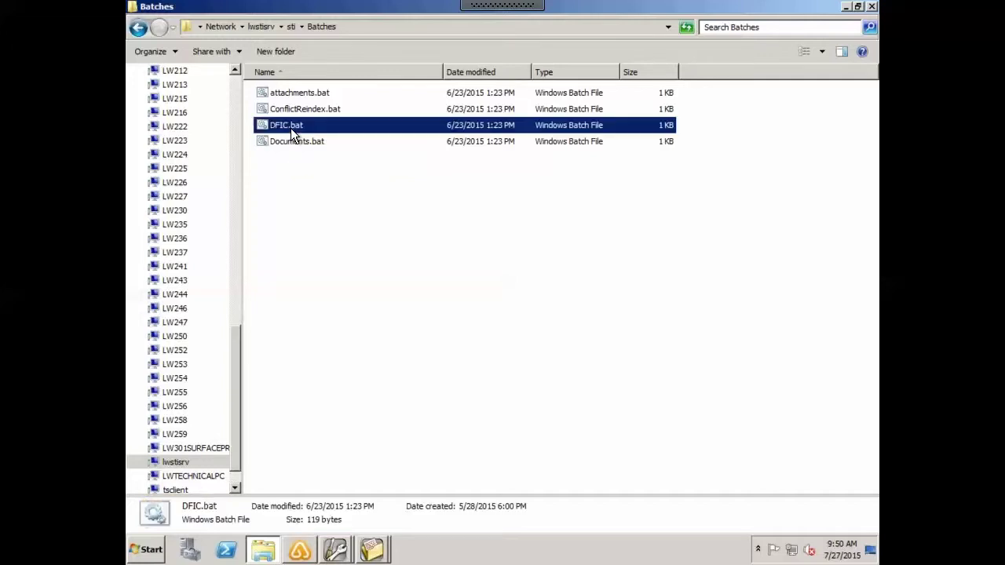
pyautogui.rightClick(291, 130)
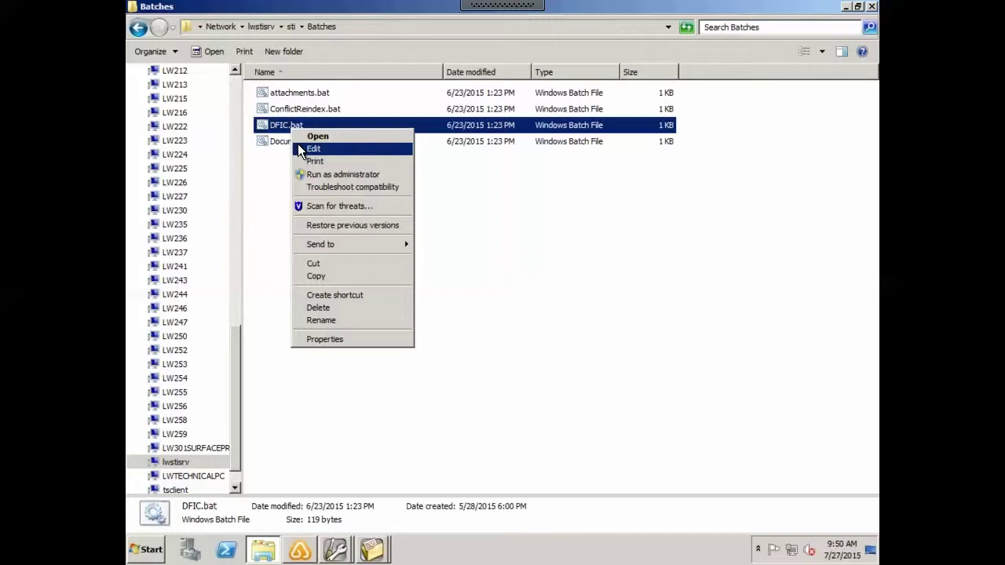
pyautogui.click(273, 224)
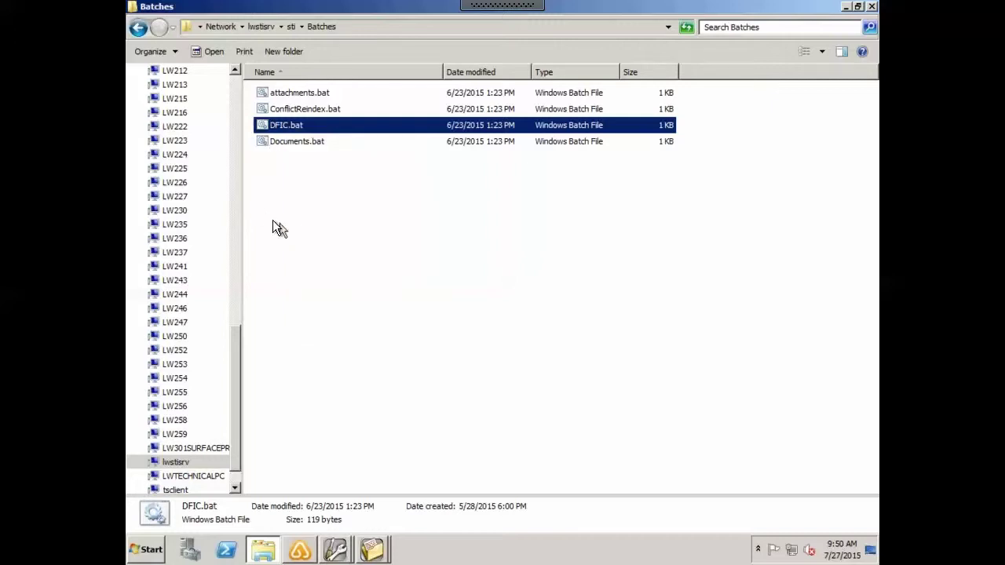
pyautogui.click(294, 203)
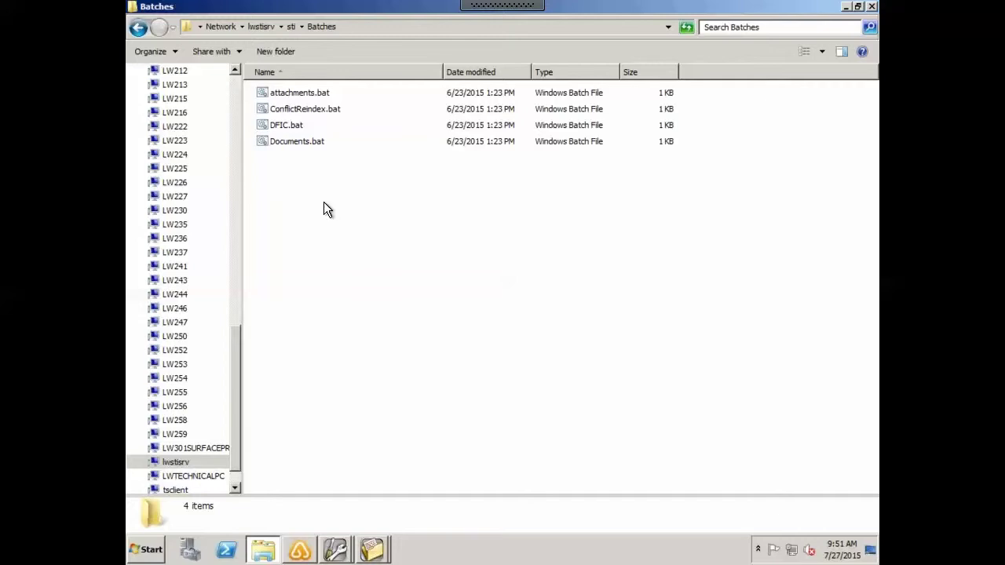
# Step: Open the DFIC.bat batch file for editing in Notepad
pyautogui.click(282, 128)
pyautogui.rightClick(281, 123)
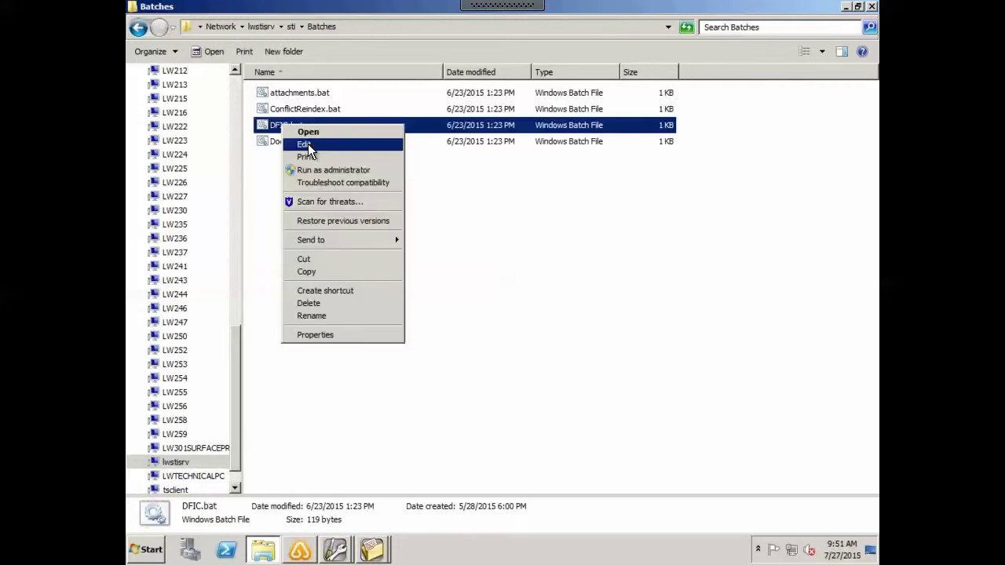
pyautogui.click(308, 144)
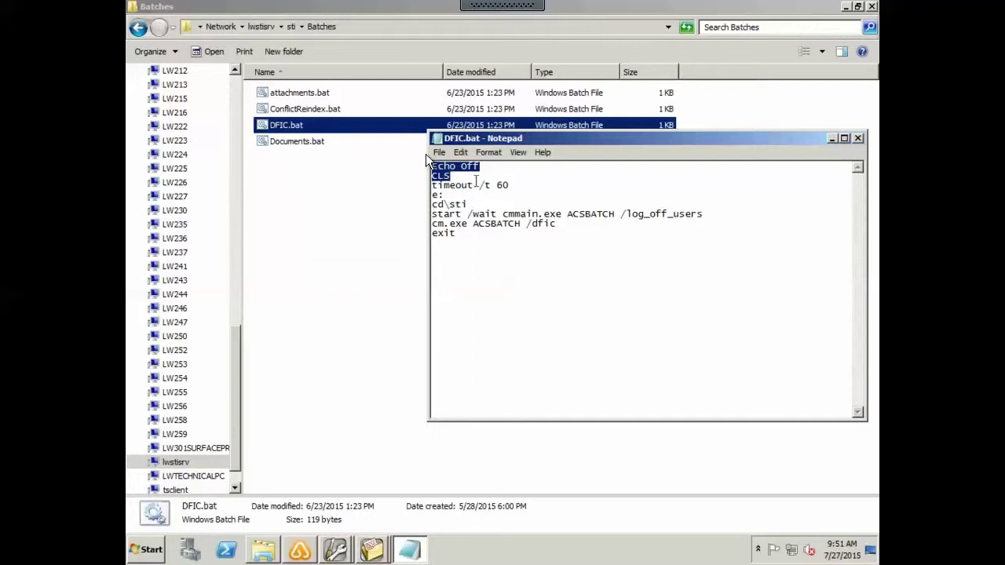
# Step: Examine the Echo Off, CLS and timeout /t 60 lines at the start of the batch file
pyautogui.click(474, 168)
pyautogui.click(658, 197)
pyautogui.moveTo(511, 186); pyautogui.dragTo(438, 185)
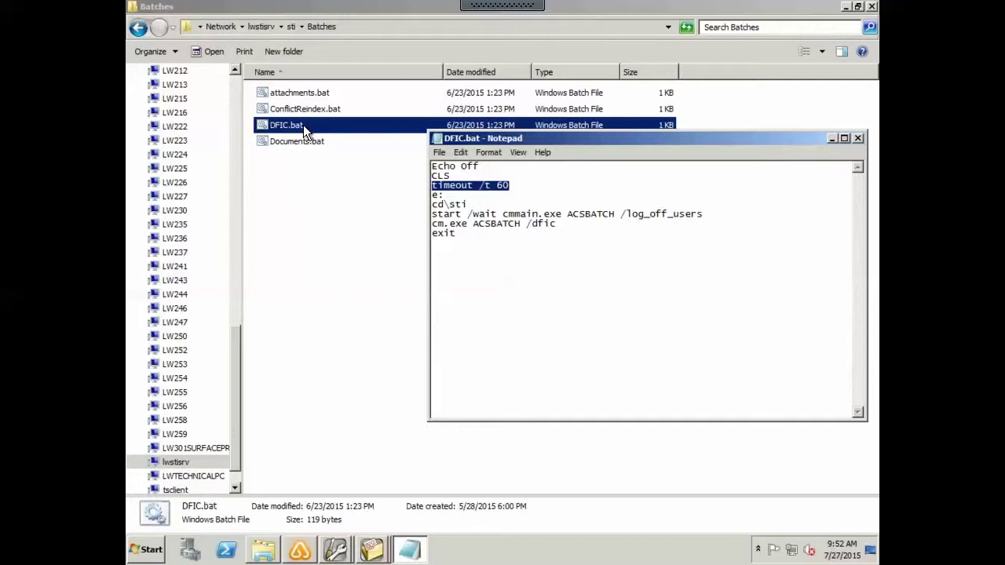
pyautogui.click(456, 194)
pyautogui.press('Delete')
pyautogui.press('Return')
# Step: Examine the e: and cd\sti lines that set the drive and working folder
pyautogui.moveTo(468, 205); pyautogui.dragTo(411, 206)
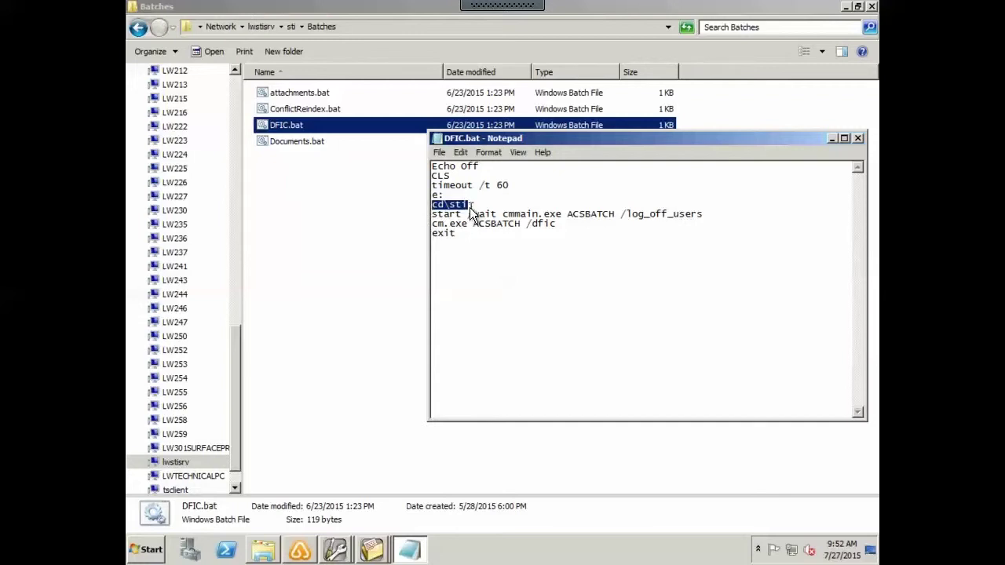
pyautogui.moveTo(420, 196); pyautogui.dragTo(449, 201)
pyautogui.moveTo(478, 206); pyautogui.dragTo(416, 202)
pyautogui.click(483, 206)
pyautogui.moveTo(479, 204); pyautogui.dragTo(424, 211)
# Step: Examine the cmmain.exe and cm.exe launch lines, focusing on the start /wait prefix
pyautogui.click(560, 219)
pyautogui.moveTo(503, 215); pyautogui.dragTo(502, 215)
pyautogui.moveTo(564, 224); pyautogui.dragTo(431, 213)
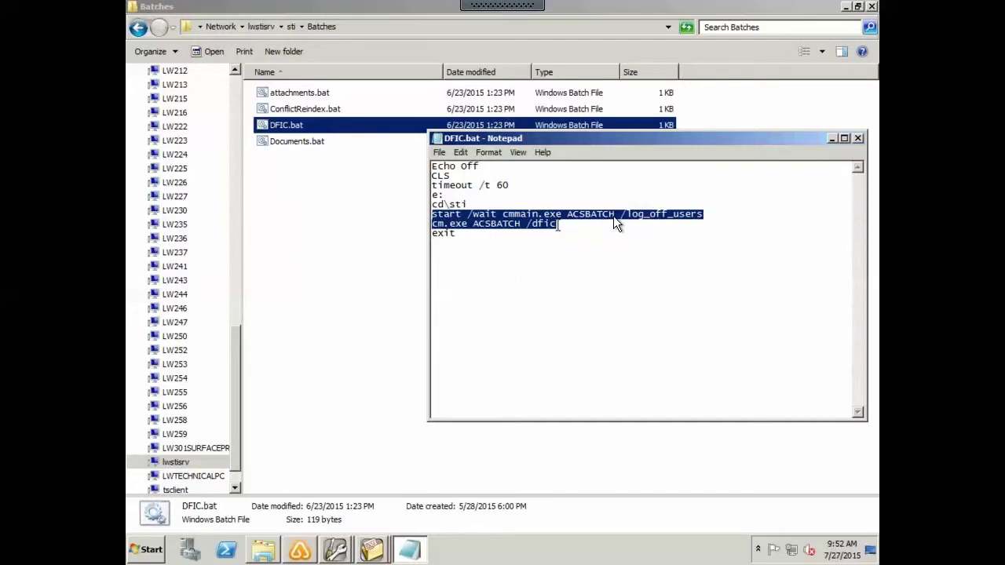
pyautogui.click(708, 216)
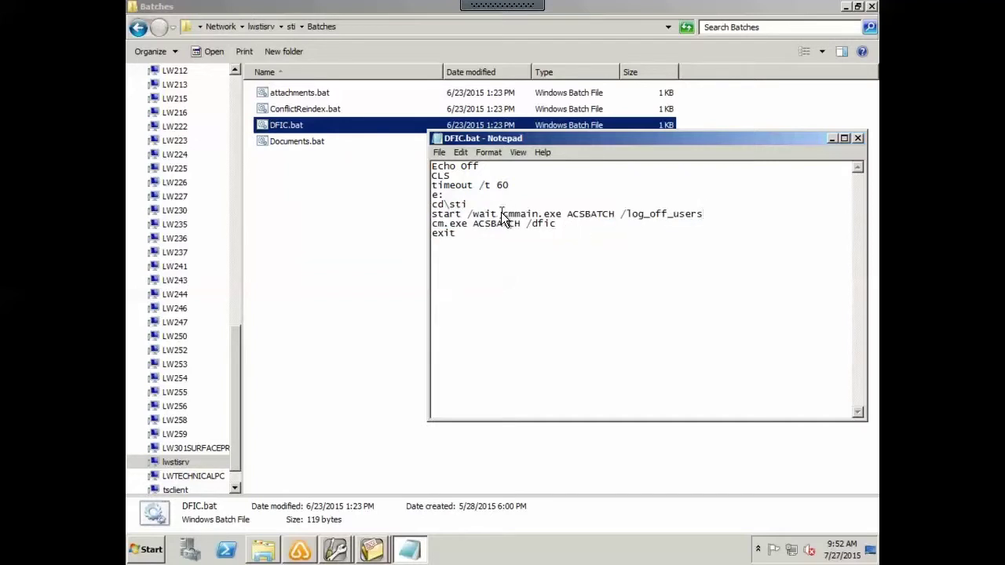
pyautogui.moveTo(503, 214); pyautogui.dragTo(432, 217)
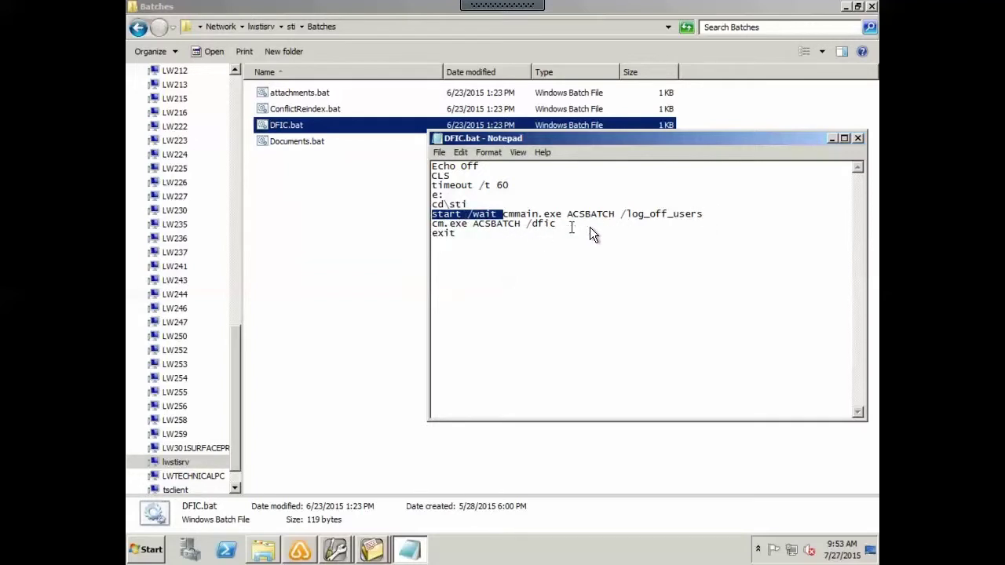
pyautogui.moveTo(704, 213); pyautogui.dragTo(432, 216)
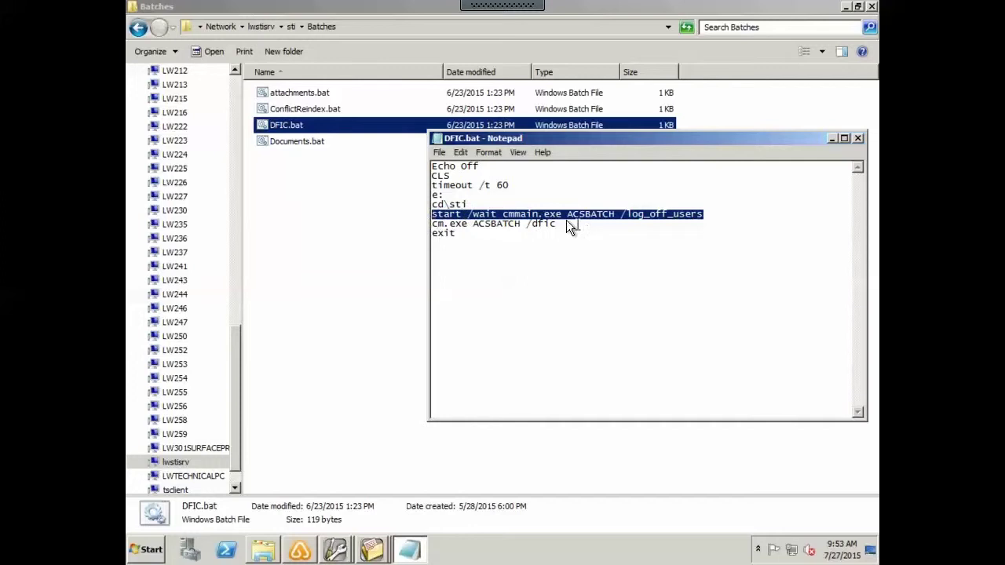
pyautogui.click(712, 213)
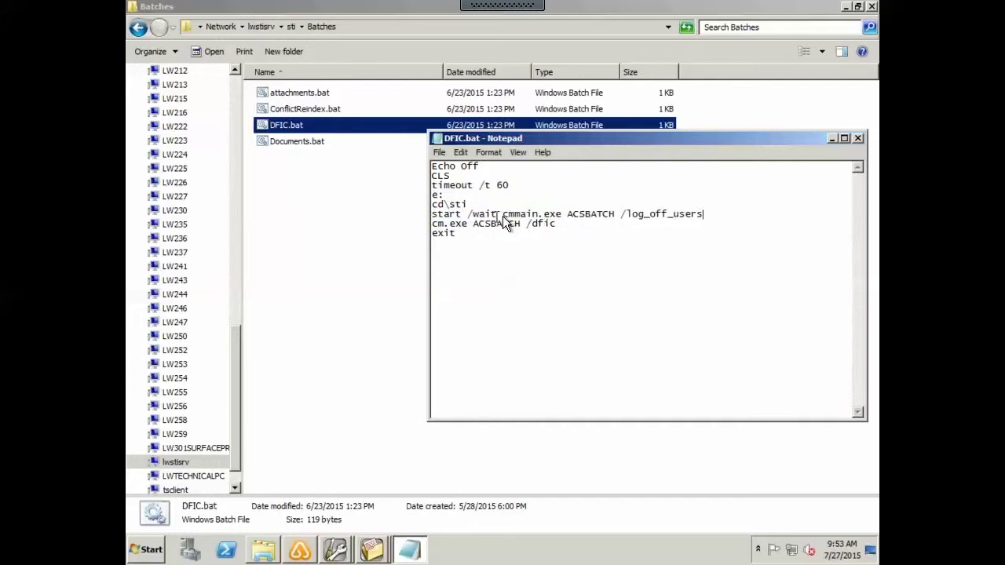
pyautogui.moveTo(503, 216); pyautogui.dragTo(435, 223)
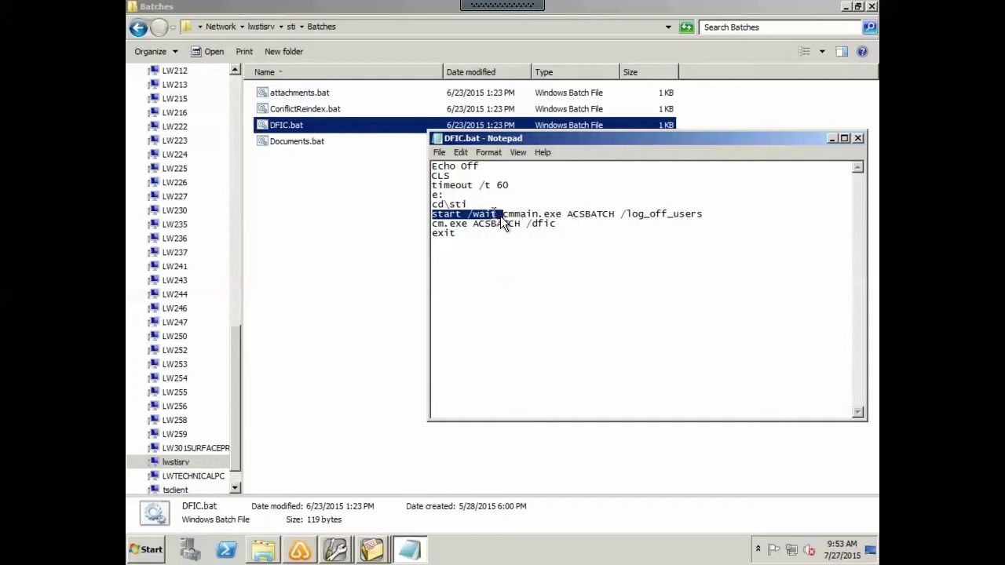
pyautogui.click(586, 222)
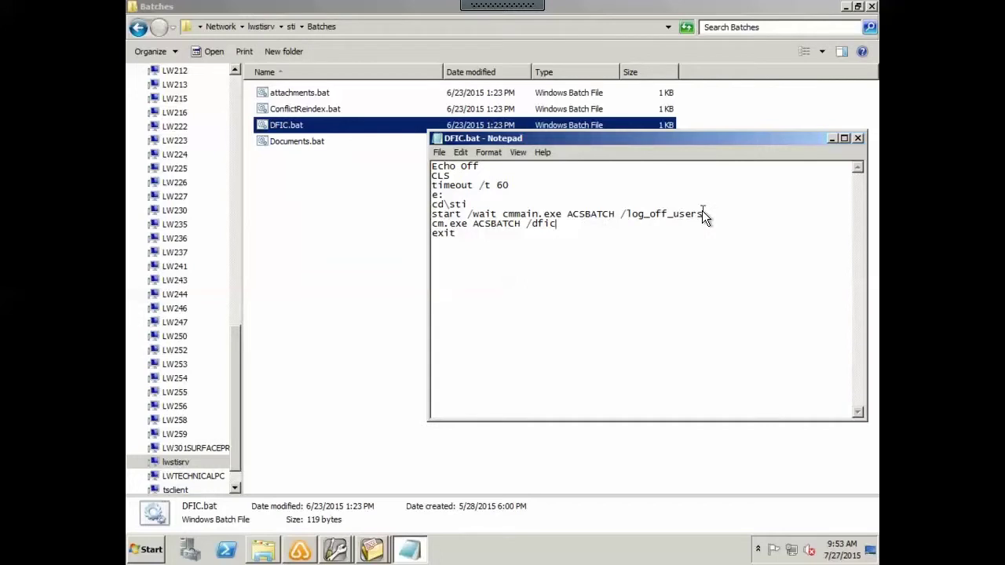
# Step: Examine the ACSBATCH user ID and the /log_off_users option in the cmmain.exe line
pyautogui.moveTo(585, 211); pyautogui.dragTo(434, 220)
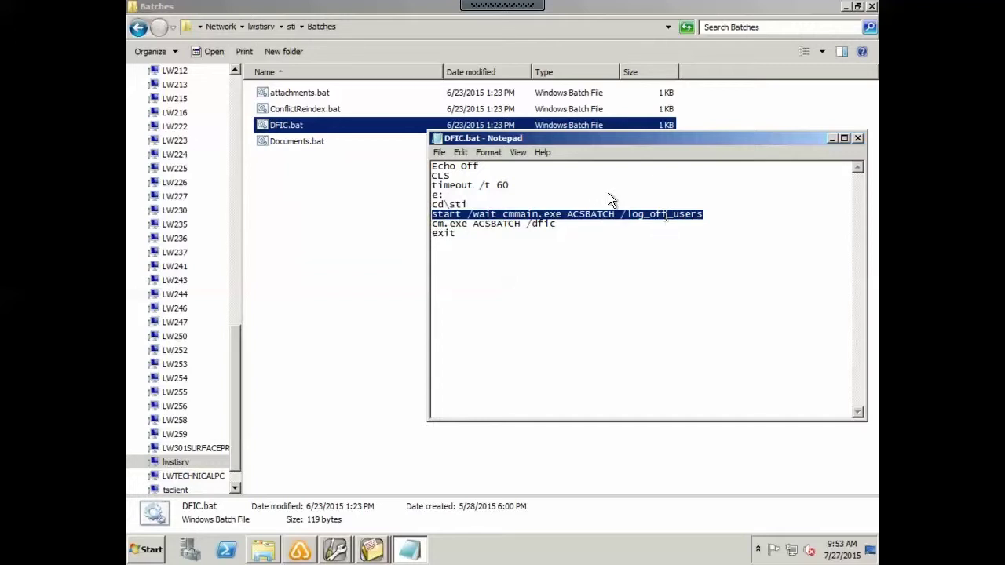
pyautogui.click(615, 216)
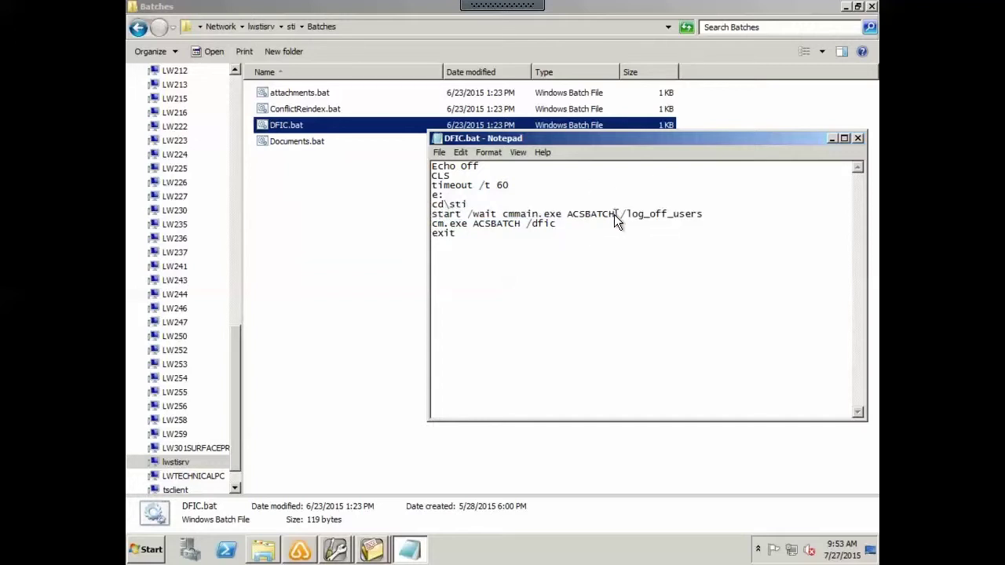
pyautogui.moveTo(583, 215); pyautogui.dragTo(567, 214)
pyautogui.moveTo(683, 215); pyautogui.dragTo(431, 218)
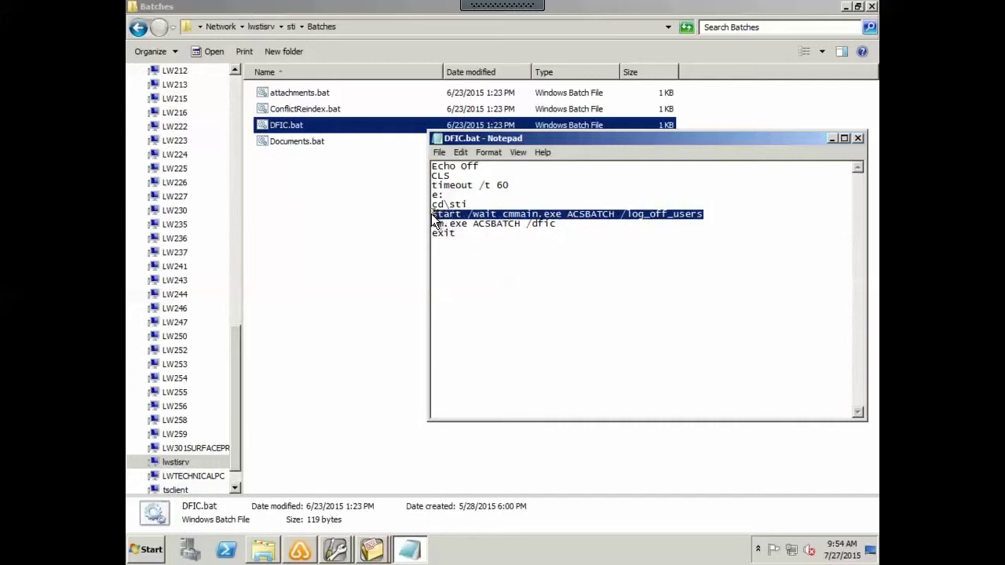
pyautogui.click(573, 224)
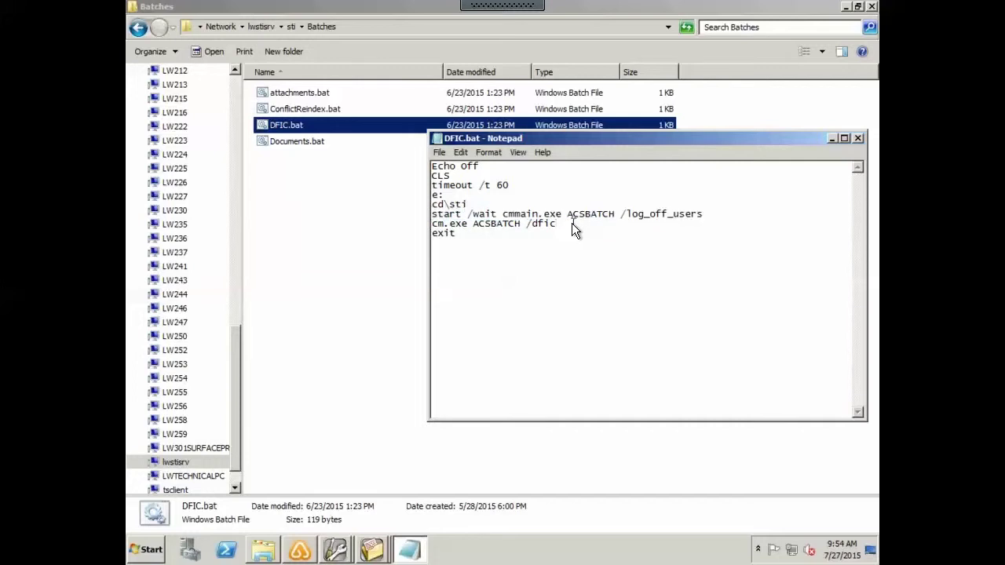
pyautogui.moveTo(707, 215); pyautogui.dragTo(693, 214)
pyautogui.moveTo(619, 211); pyautogui.dragTo(531, 207)
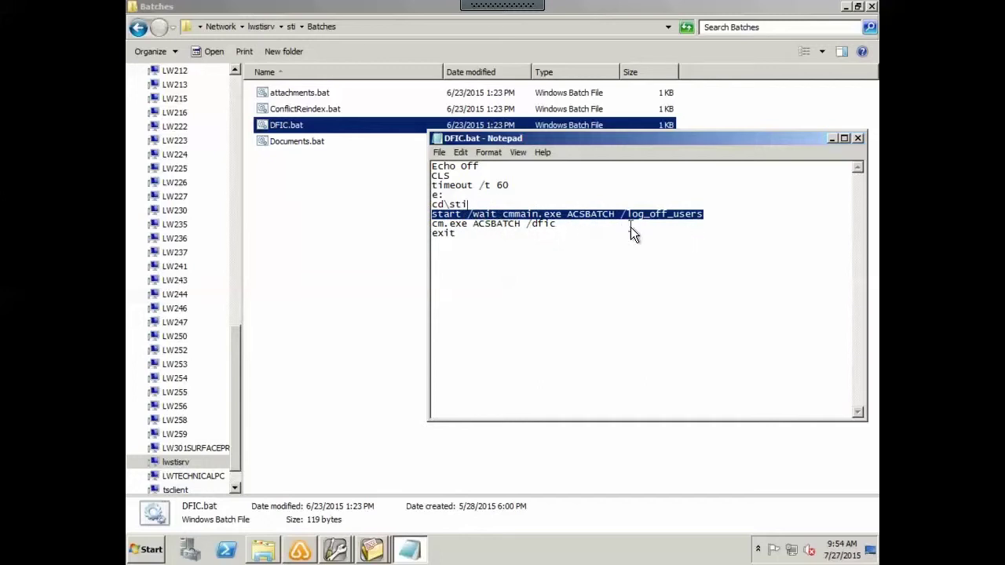
# Step: Examine the cm.exe ACSBATCH /dfic line and the cmmain program name in the line above it
pyautogui.click(582, 225)
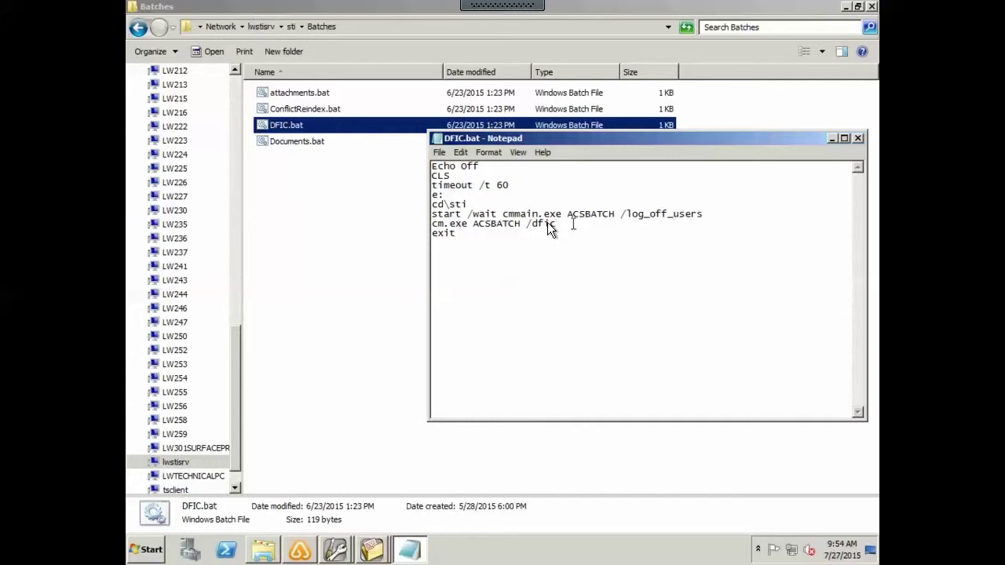
pyautogui.moveTo(491, 223); pyautogui.dragTo(430, 221)
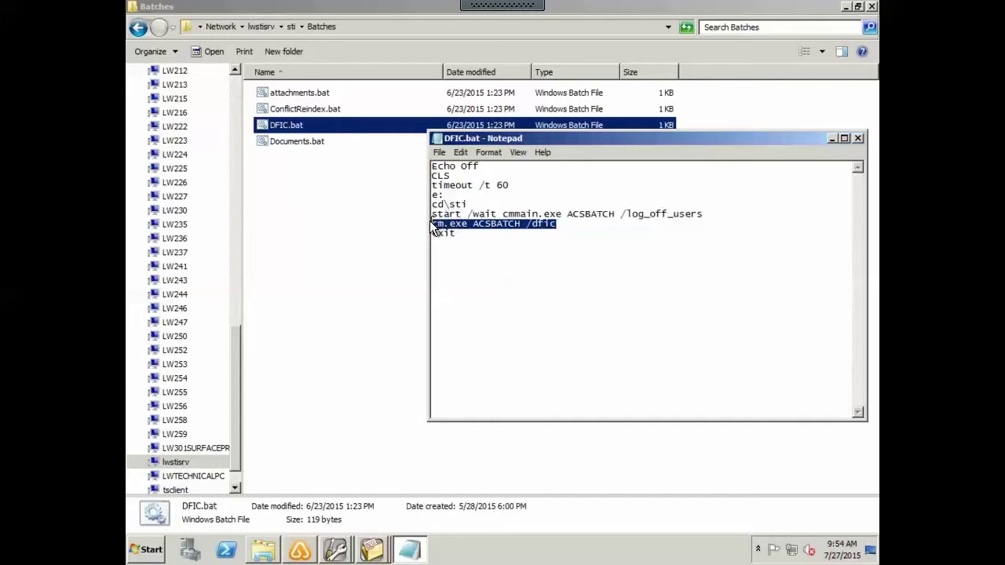
pyautogui.click(534, 212)
pyautogui.click(655, 228)
pyautogui.hotkey('shift', 'Left')
pyautogui.hotkey('shift', 'Left')
pyautogui.hotkey('shift', 'Left')
pyautogui.hotkey('shift', 'Left')
pyautogui.hotkey('shift', 'Left')
pyautogui.hotkey('shift', 'Left')
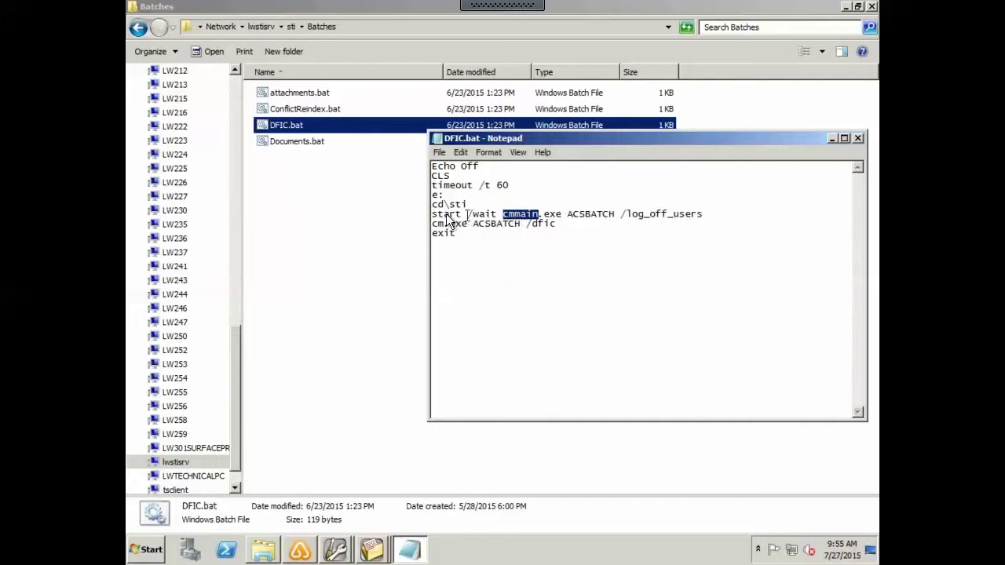
# Step: Review the cmmain.exe and cm.exe launch lines together, followed by the complete DFIC.bat script
pyautogui.moveTo(432, 215); pyautogui.dragTo(645, 220)
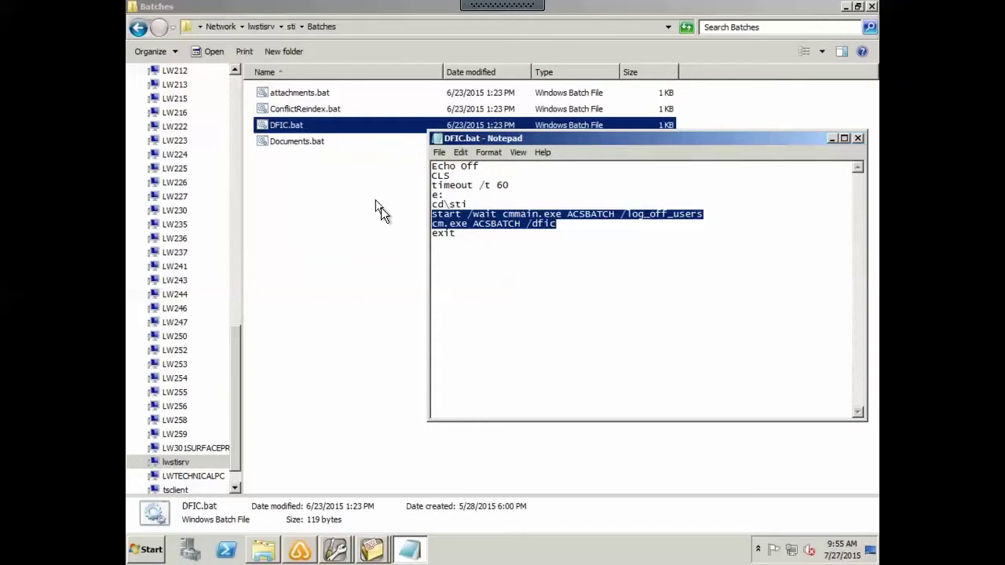
pyautogui.moveTo(489, 232); pyautogui.dragTo(408, 155)
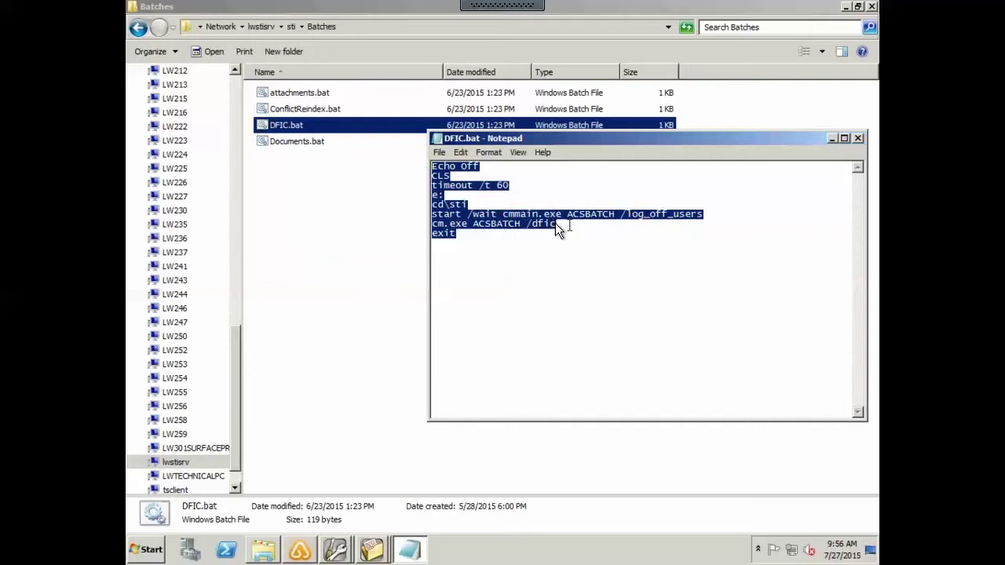
# Step: Open Documents.bat for editing, examine the /documents option in its cm.exe line, and close the file
pyautogui.click(384, 229)
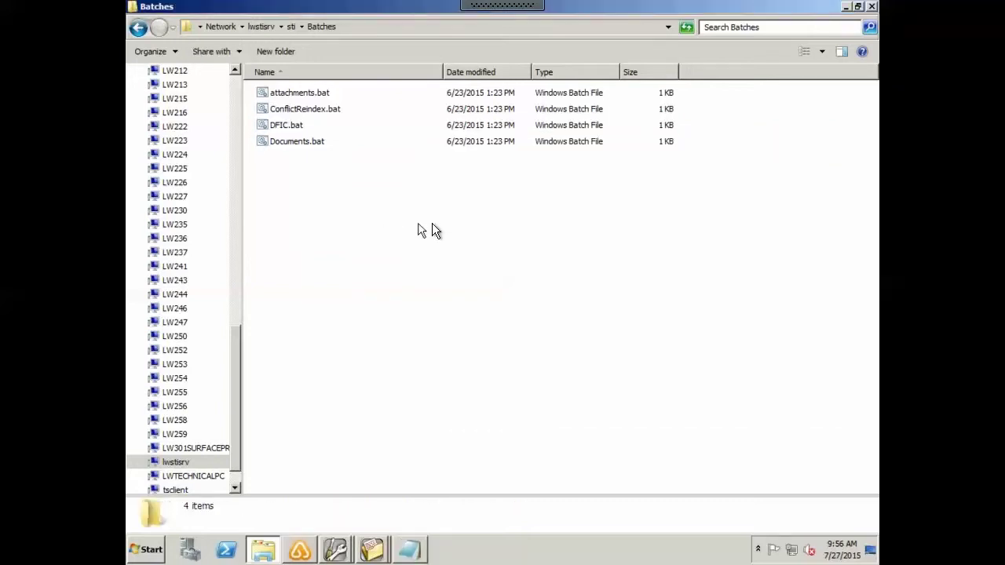
pyautogui.rightClick(285, 143)
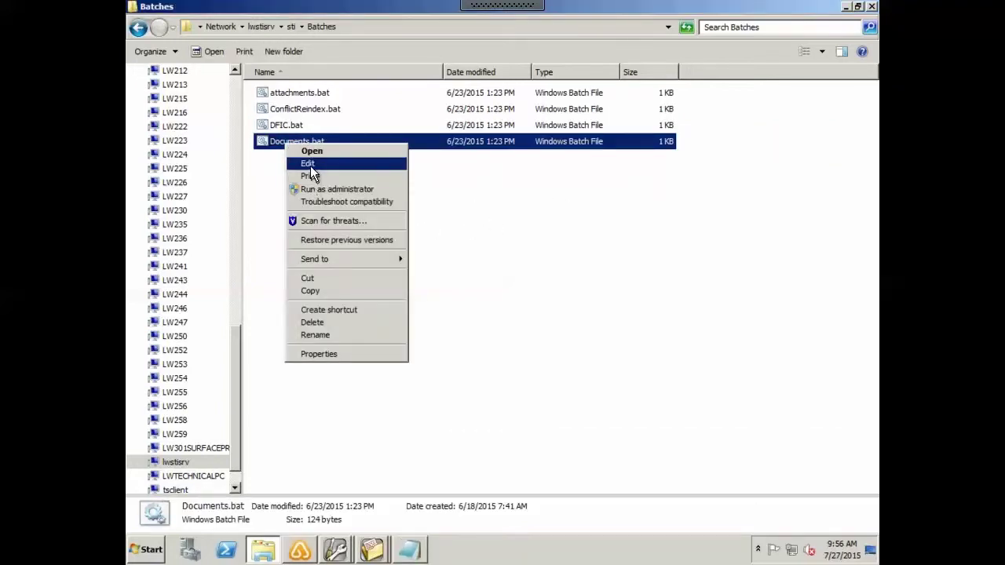
pyautogui.click(312, 165)
pyautogui.moveTo(586, 224); pyautogui.dragTo(541, 226)
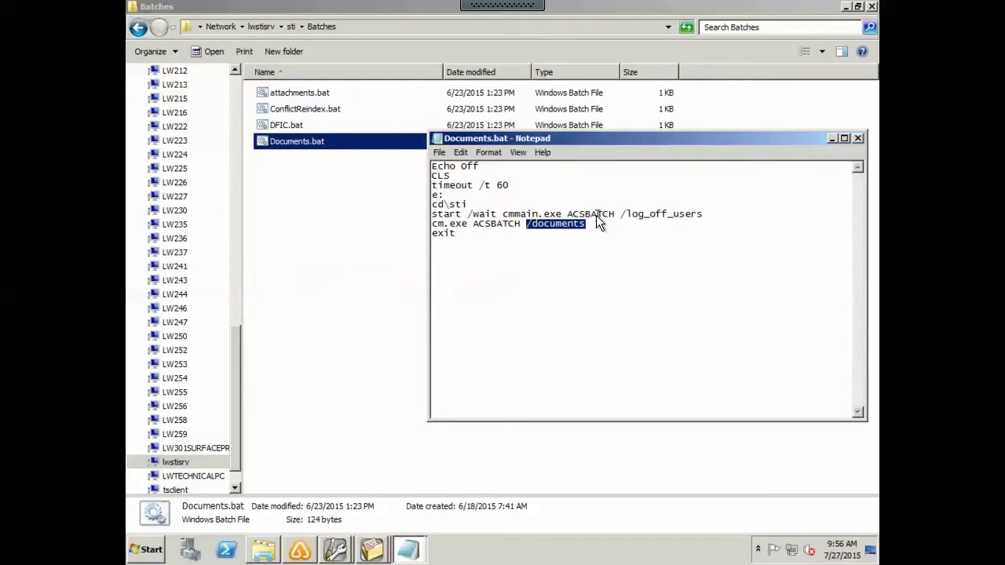
pyautogui.click(858, 138)
pyautogui.click(680, 233)
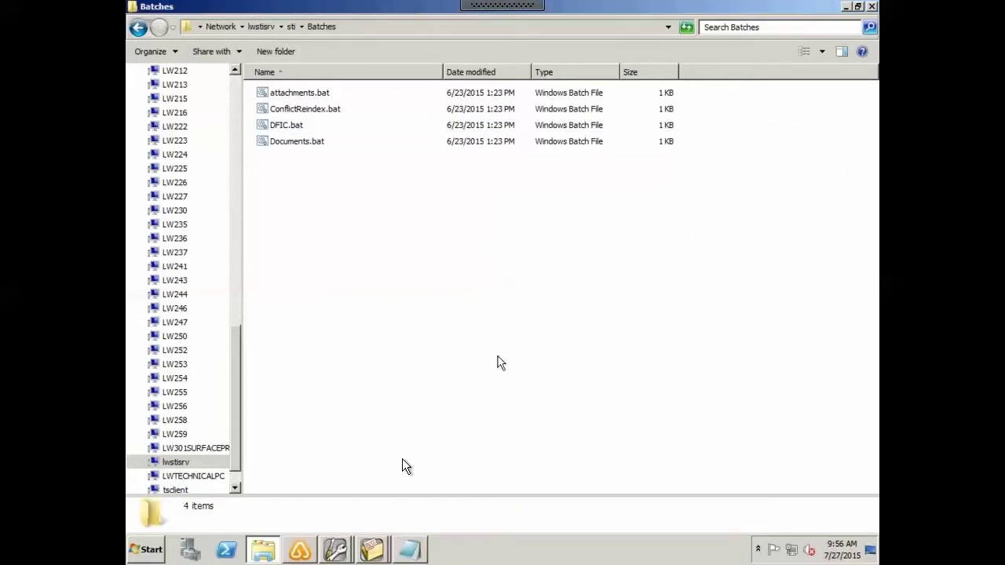
# Step: Open Task Scheduler and display the tasks in the Task Scheduler Library
pyautogui.click(150, 550)
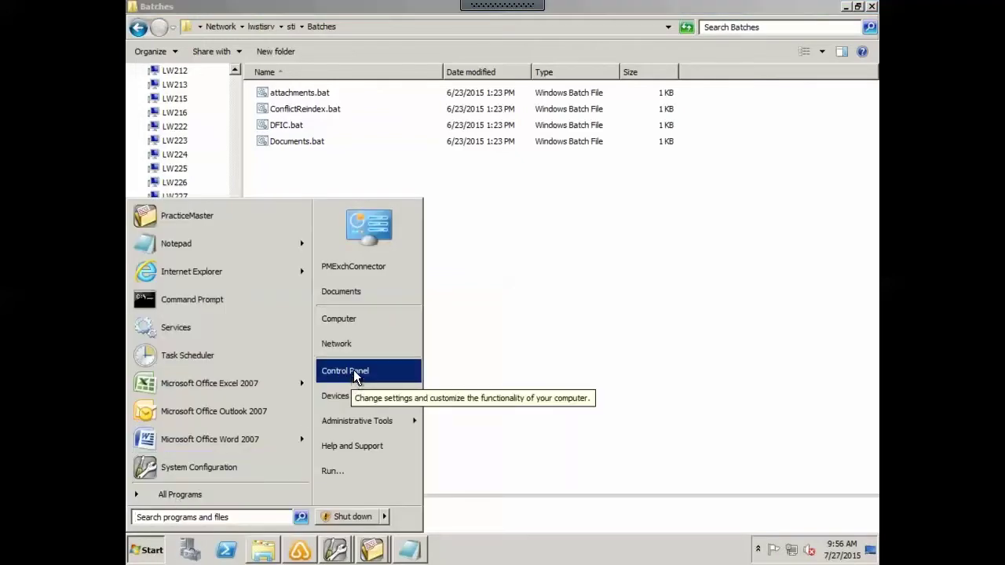
pyautogui.moveTo(362, 422)
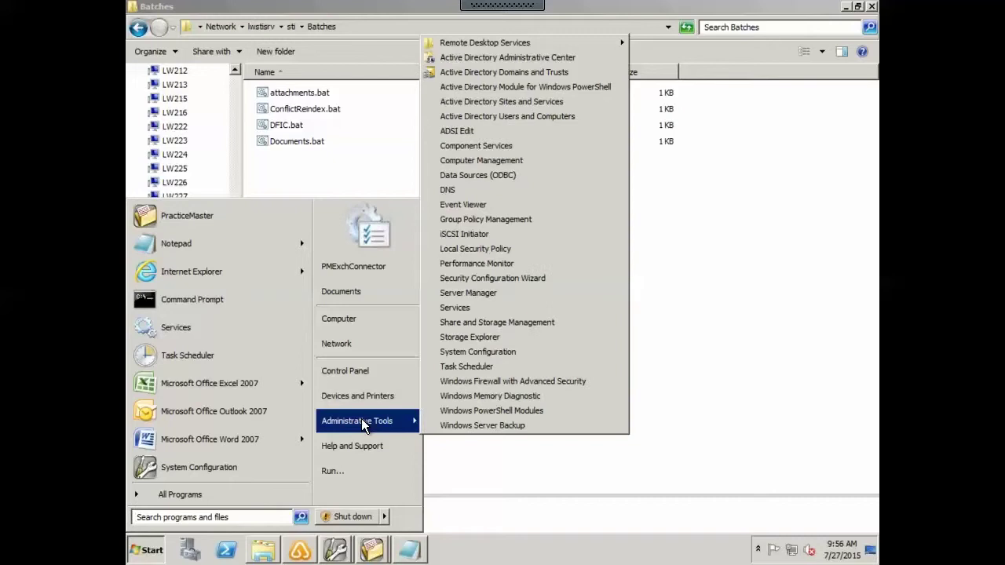
pyautogui.click(486, 369)
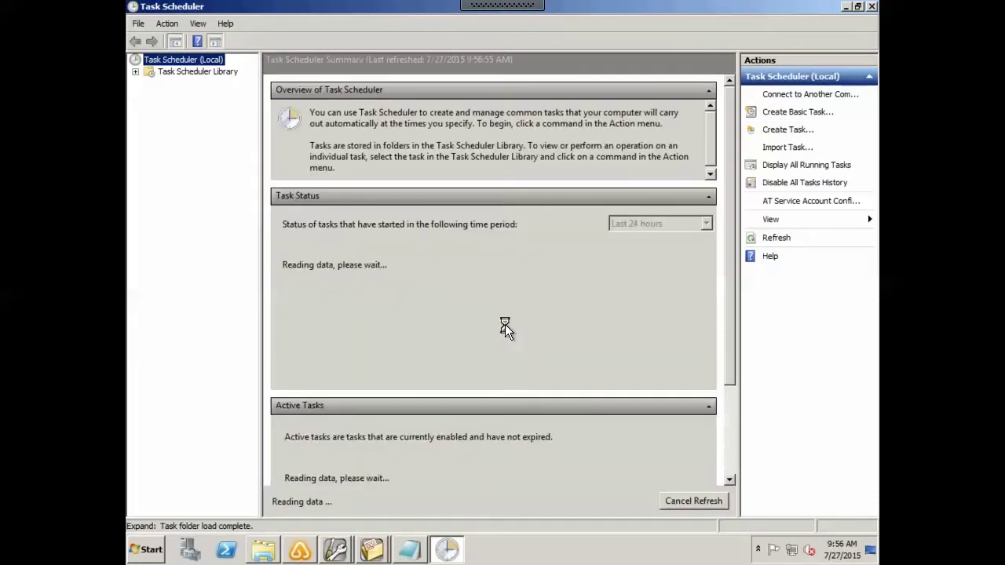
pyautogui.click(135, 72)
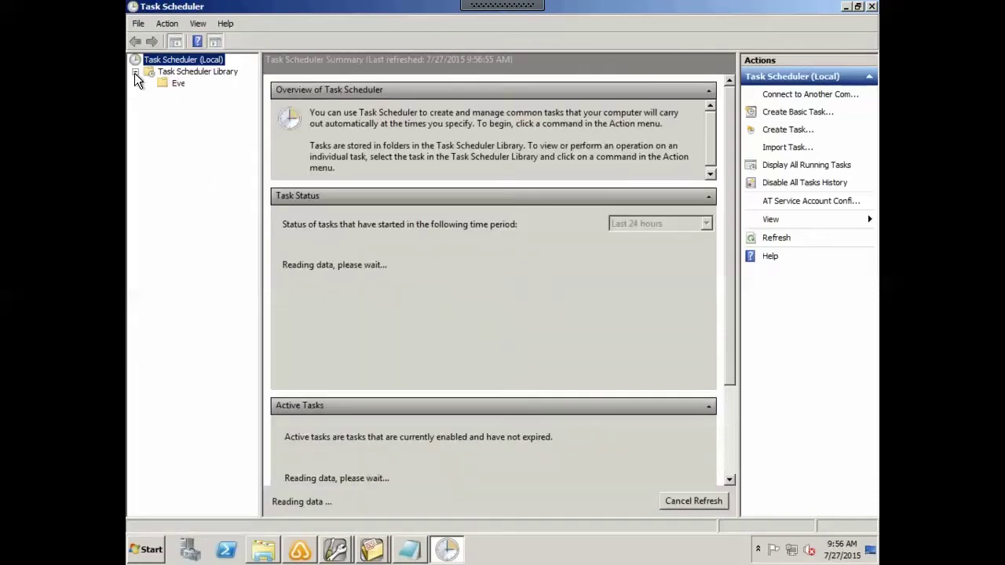
pyautogui.doubleClick(175, 73)
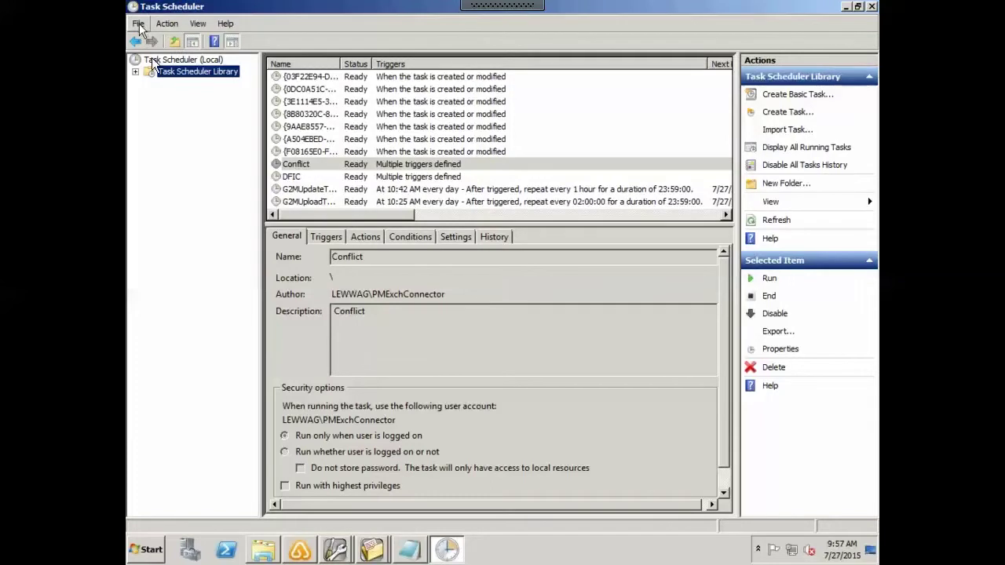
pyautogui.rightClick(168, 71)
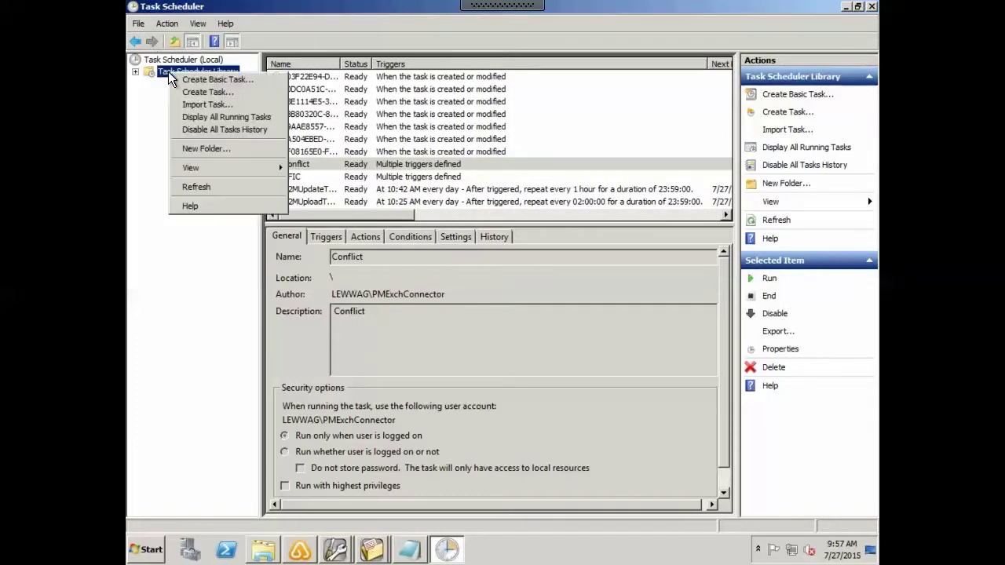
pyautogui.click(184, 90)
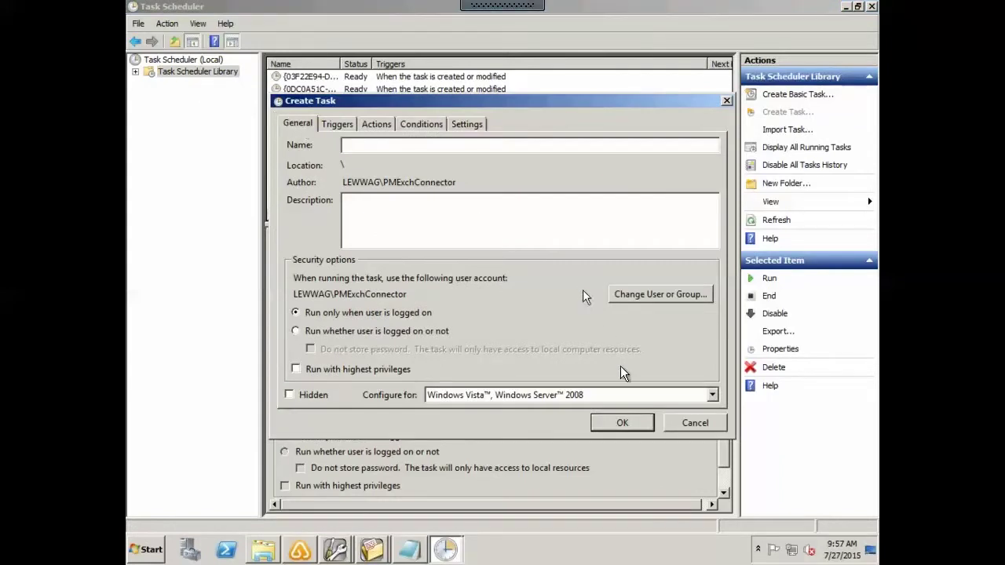
pyautogui.click(689, 417)
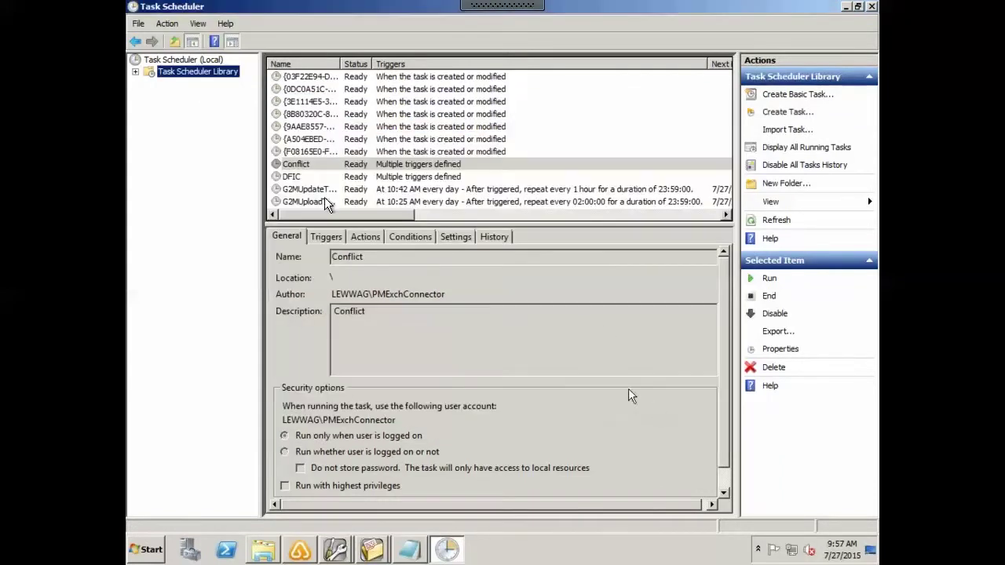
# Step: Start a basic task named test in the Task Scheduler Library and give it a one-time trigger
pyautogui.rightClick(220, 72)
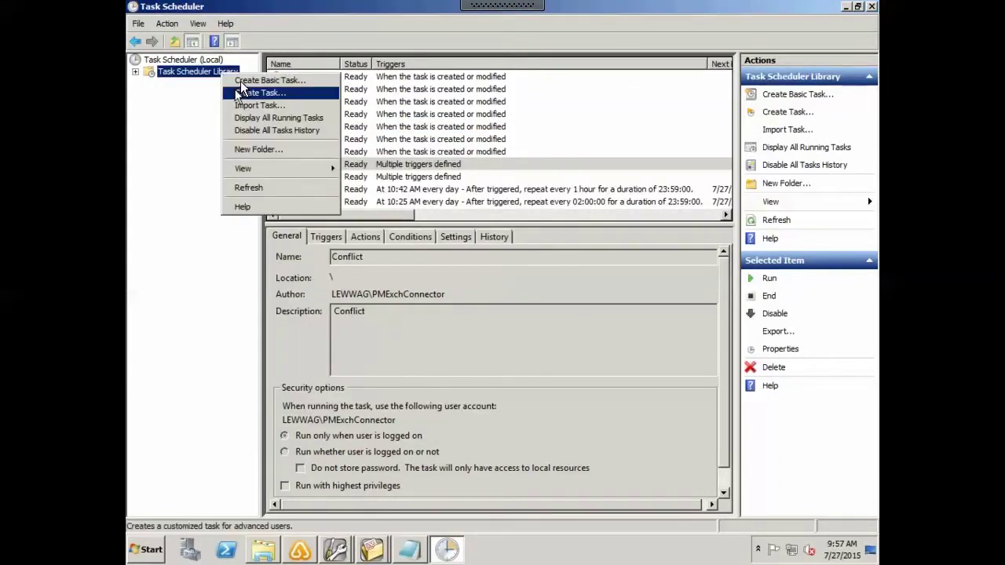
pyautogui.click(240, 80)
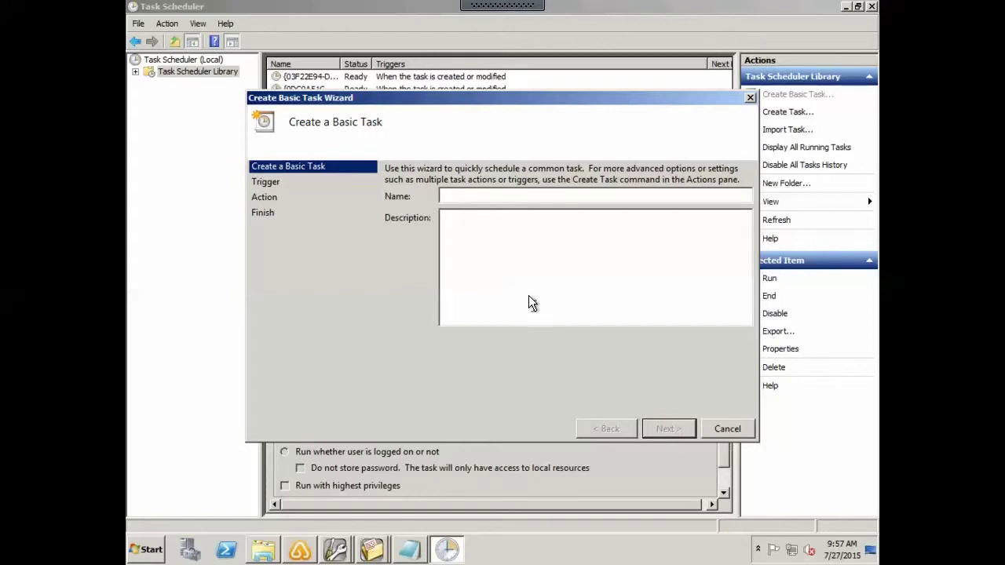
pyautogui.write('test')
pyautogui.click(658, 431)
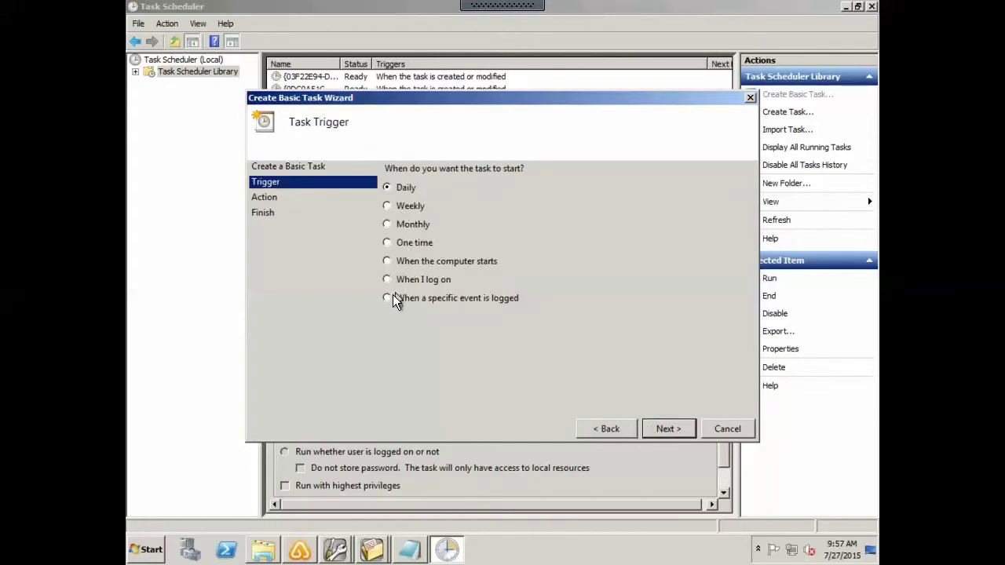
pyautogui.click(387, 243)
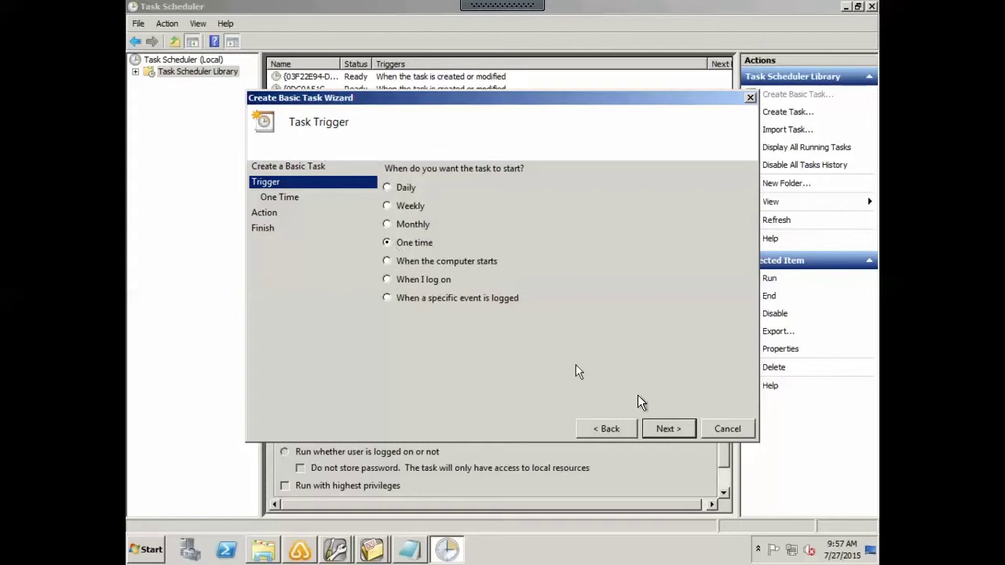
pyautogui.click(666, 431)
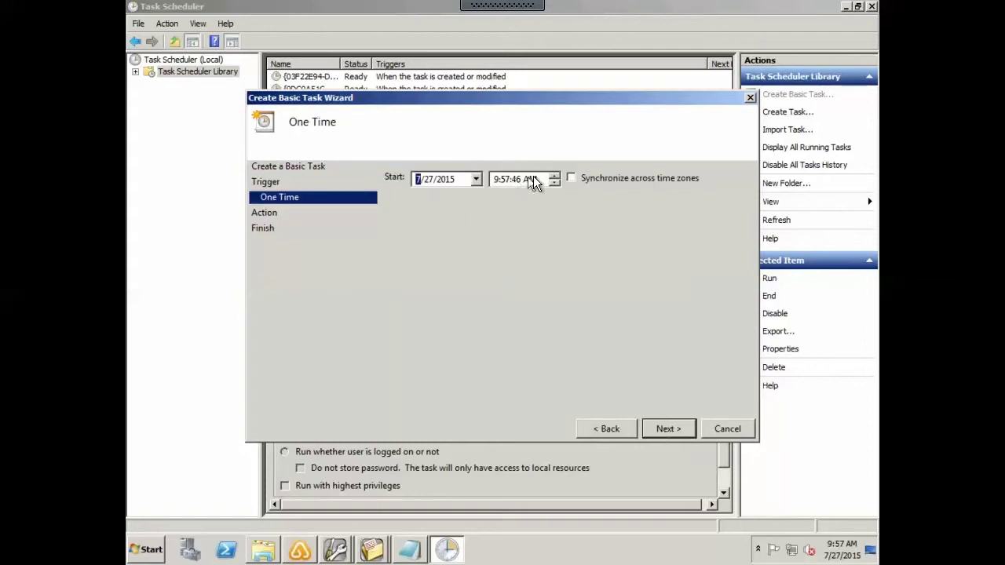
# Step: Schedule the one-time start of the task for 7/28/2015 at 2:00 AM
pyautogui.click(477, 180)
pyautogui.click(466, 281)
pyautogui.click(539, 179)
pyautogui.click(498, 179)
pyautogui.write('2')
pyautogui.press('Tab')
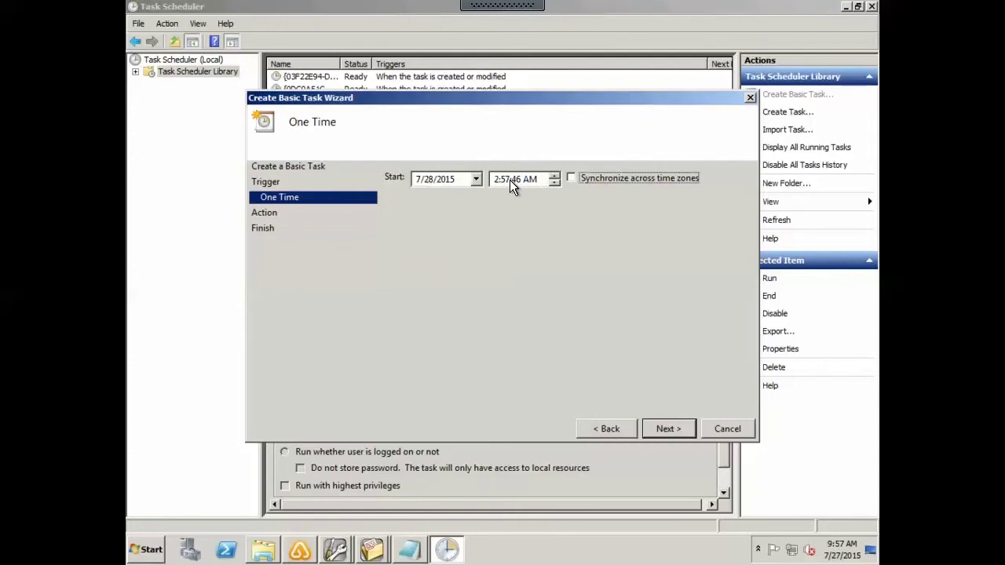
pyautogui.click(510, 180)
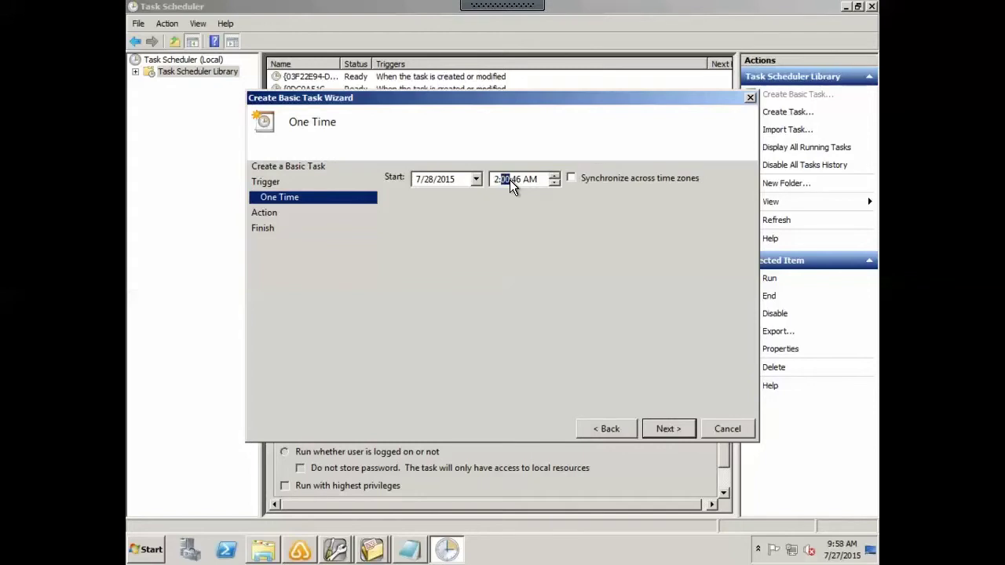
pyautogui.write('000')
pyautogui.click(665, 427)
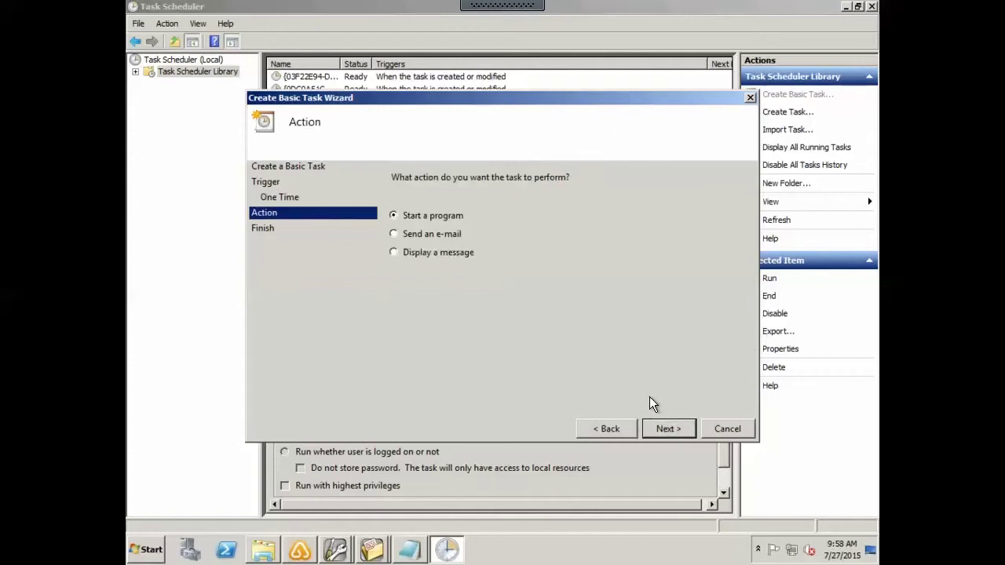
# Step: Set the task's action to start a program and look through the E:\sti\Batches folder without picking a script
pyautogui.click(665, 428)
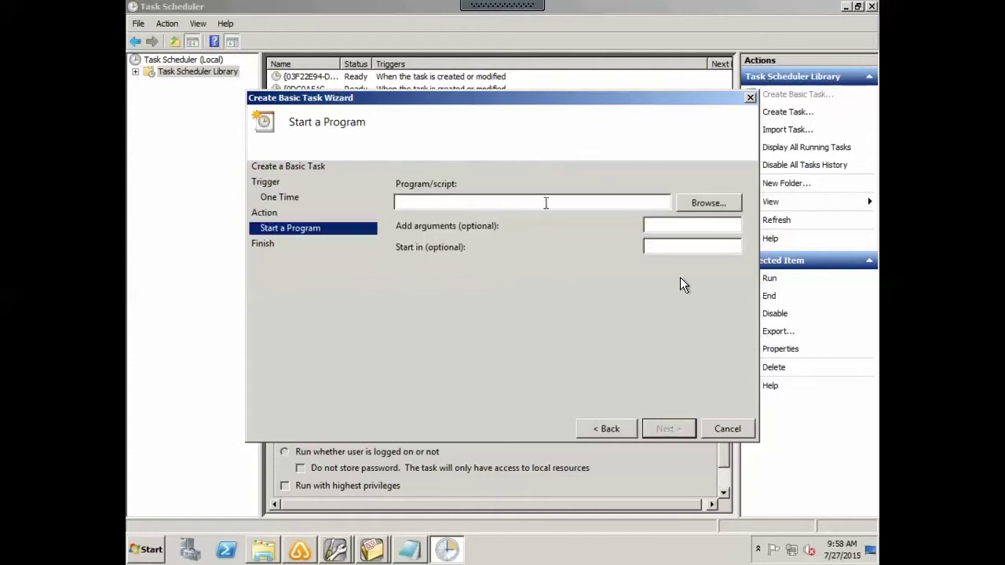
pyautogui.click(703, 203)
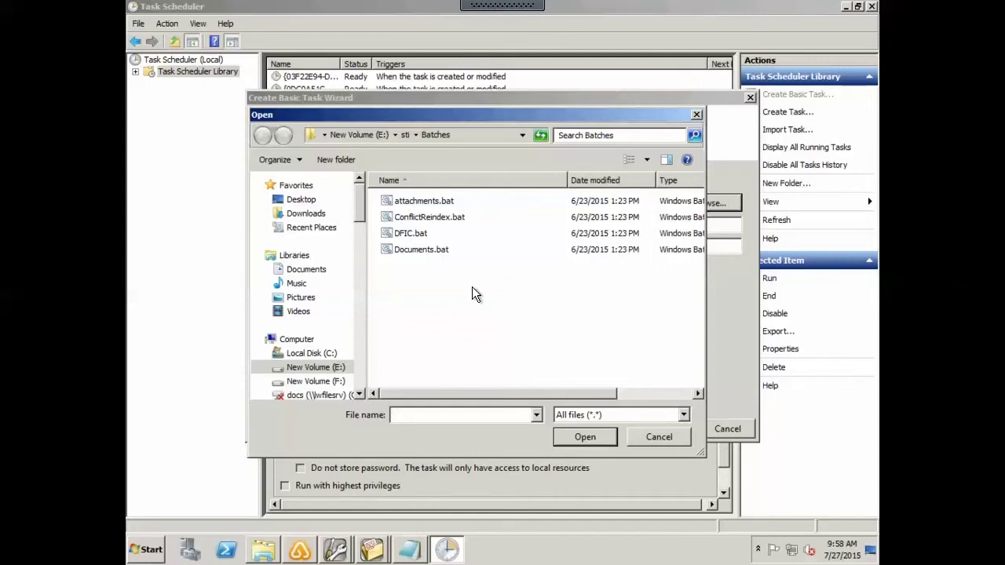
pyautogui.click(658, 436)
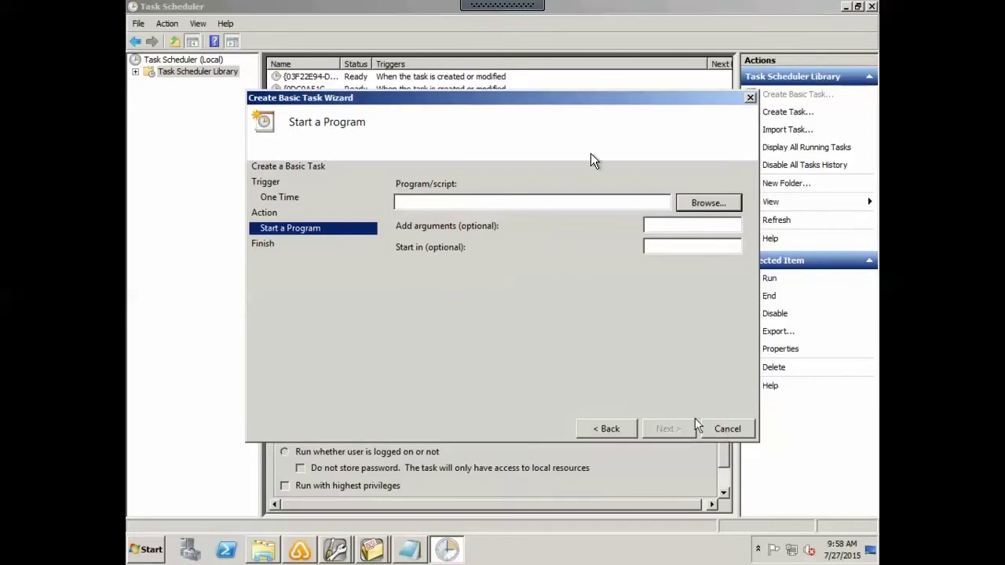